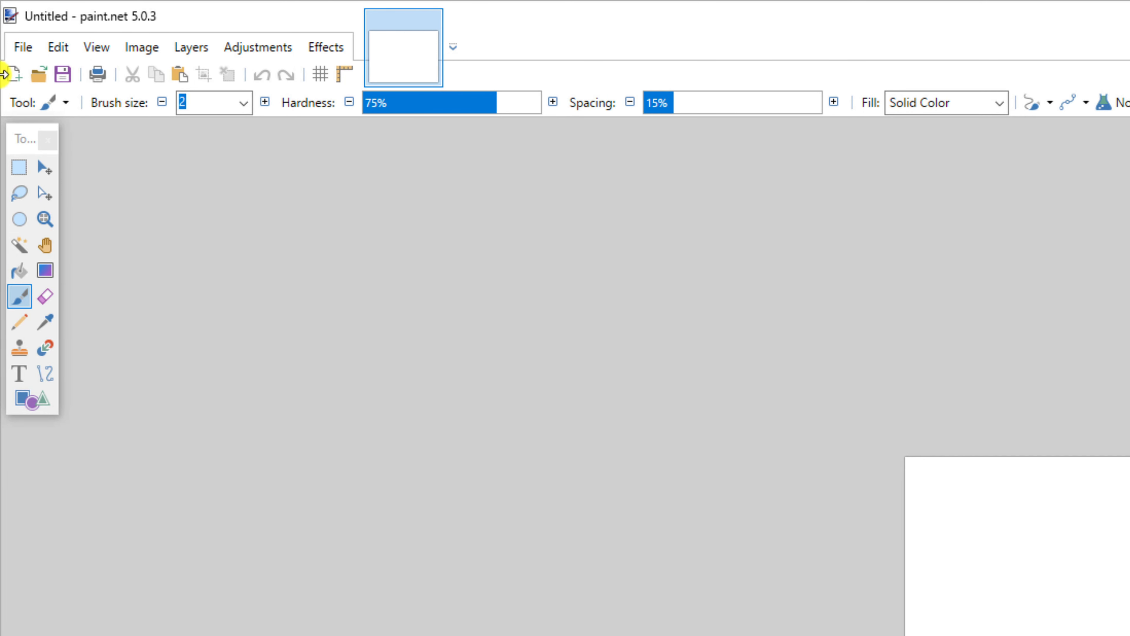
Step: Open paint.net's File menu
left_click(17, 46)
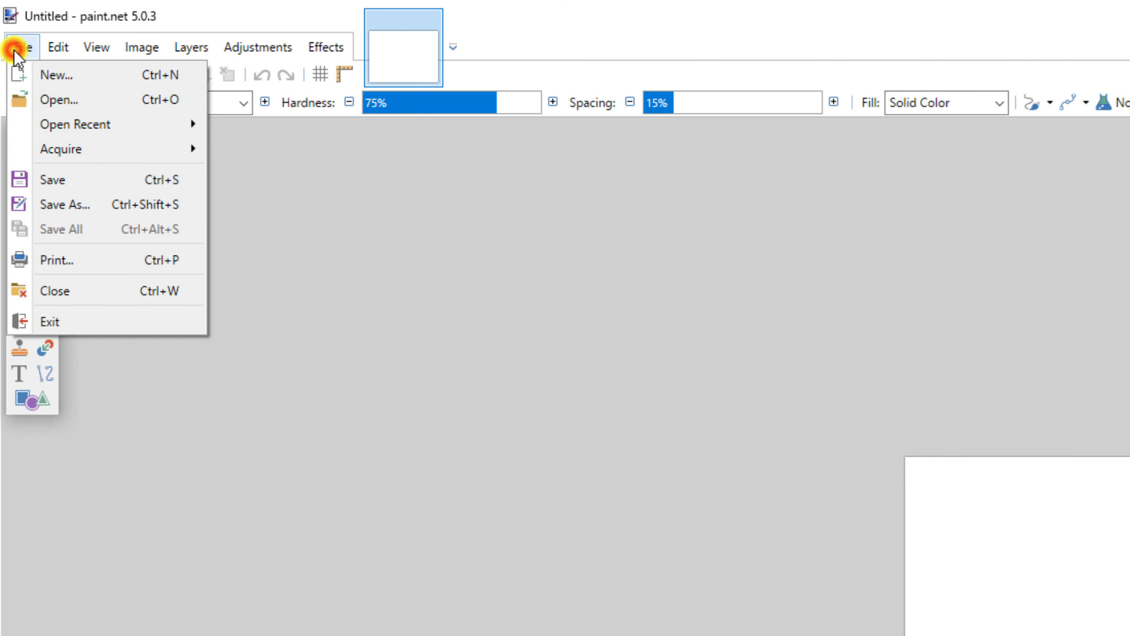
Step: Create a new paint.net image 100 pixels wide and 300 pixels tall
left_click(70, 74)
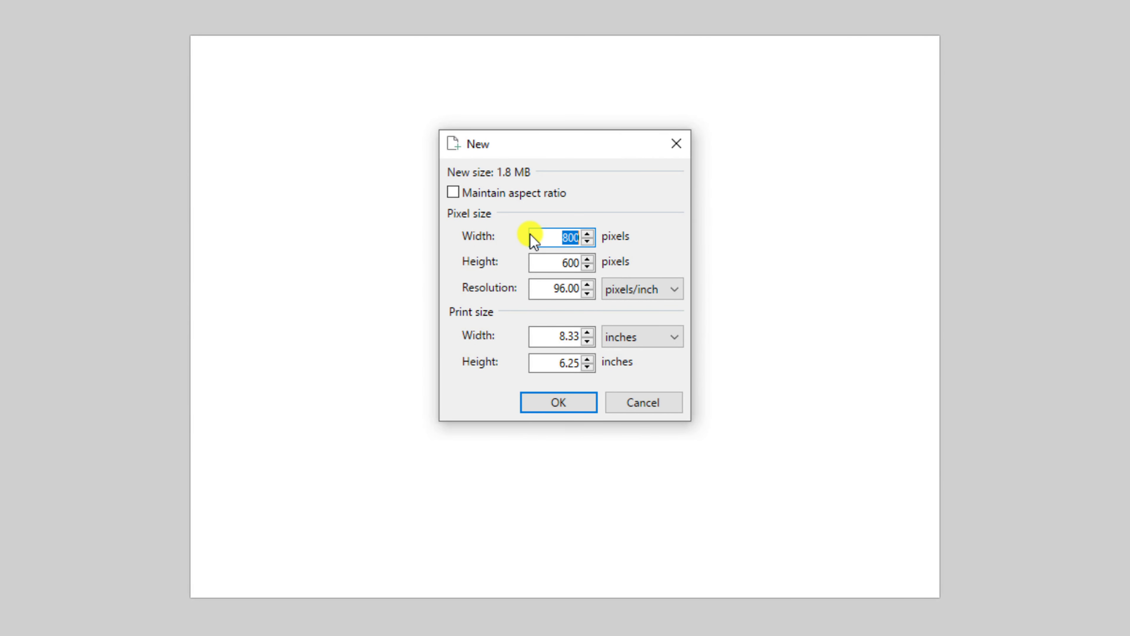
type("100")
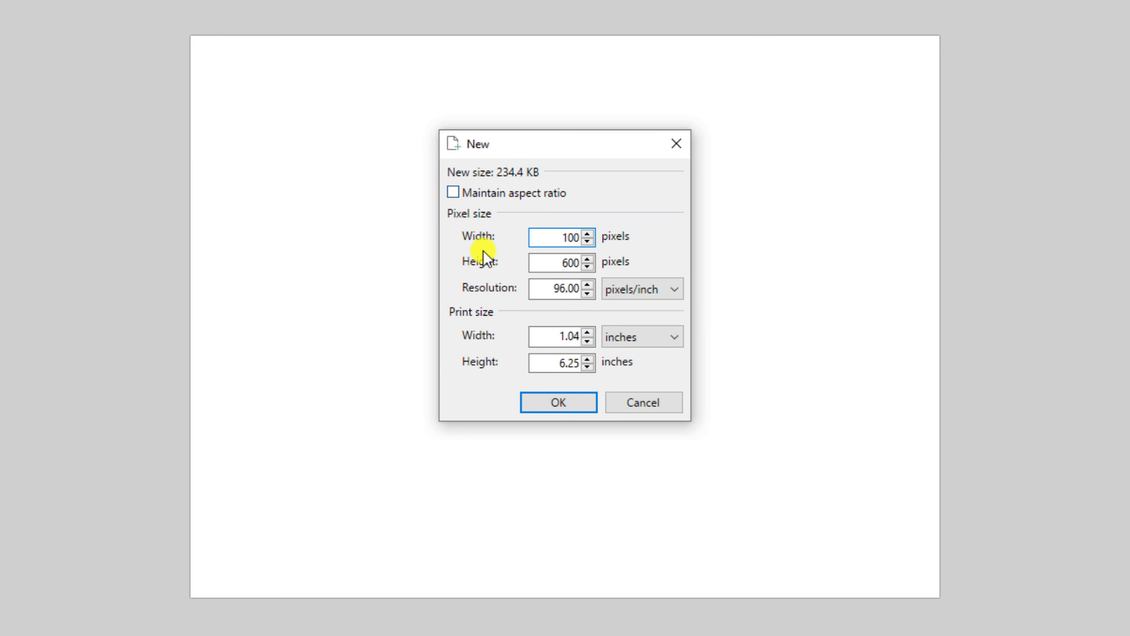
left_click_drag(551, 265, 631, 258)
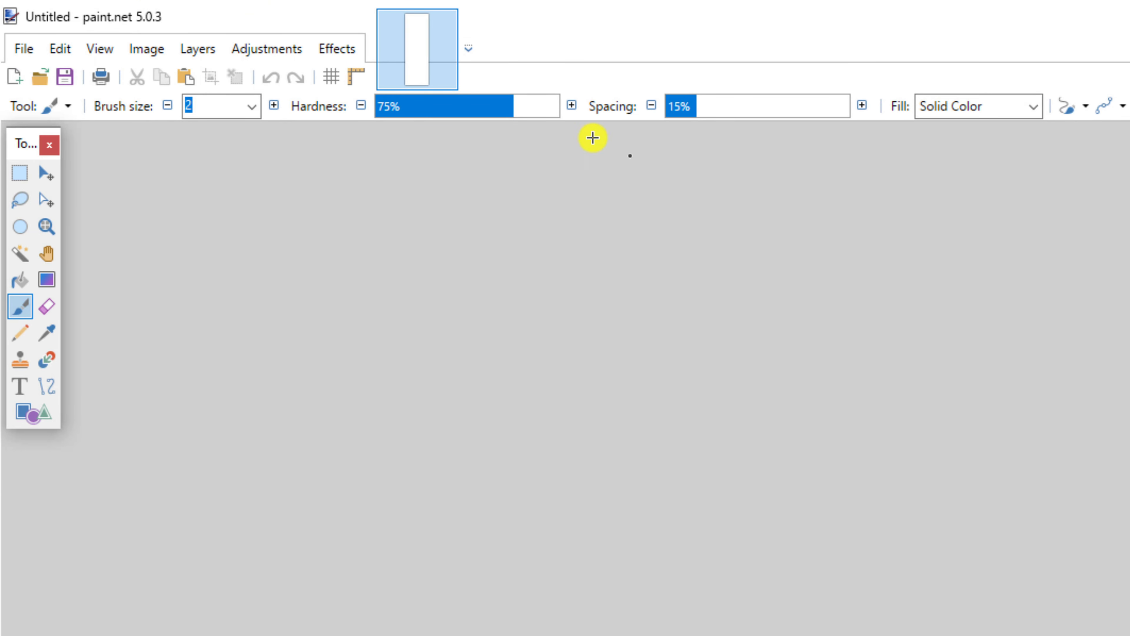
Step: Zoom to 400%, add a new transparent layer and delete the white Background layer
left_click(91, 50)
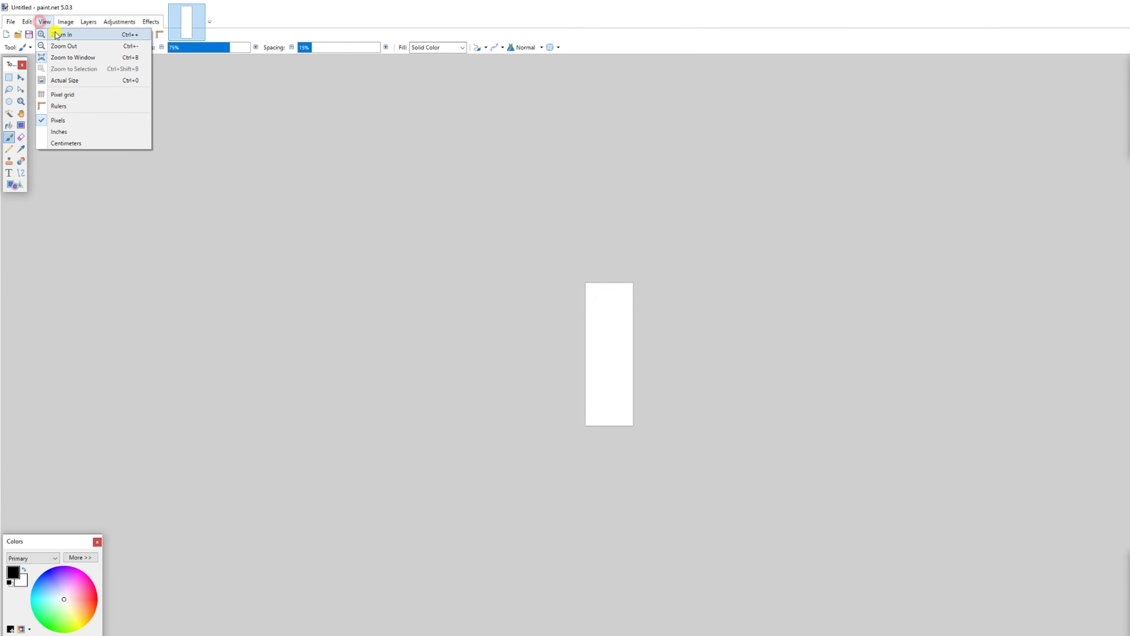
left_click(106, 67)
left_click(43, 21)
left_click(51, 37)
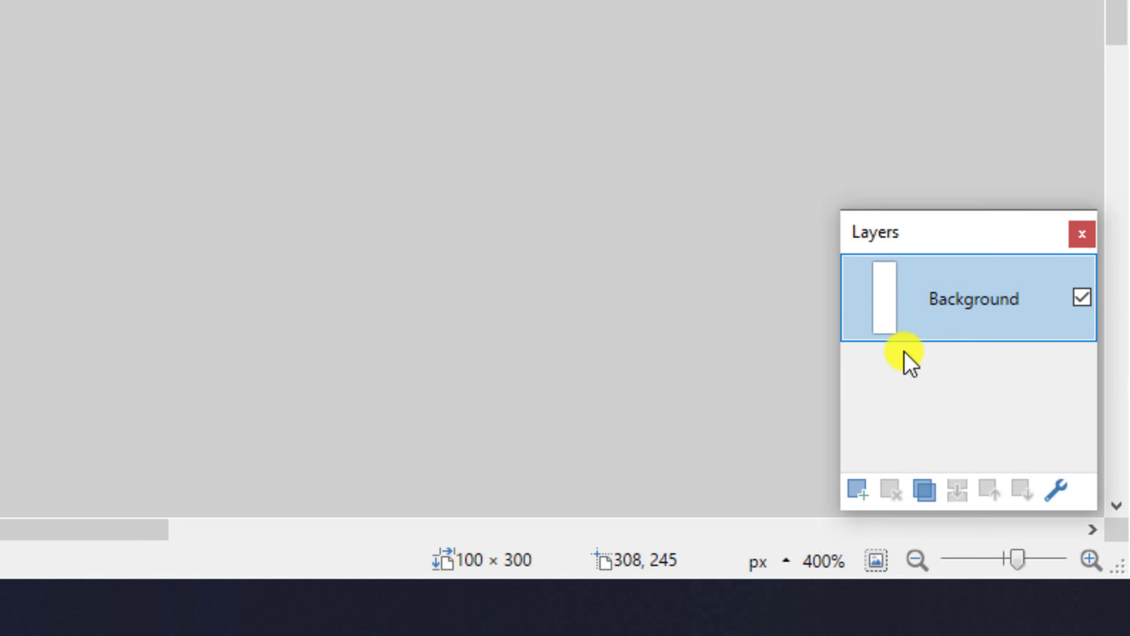
left_click(858, 489)
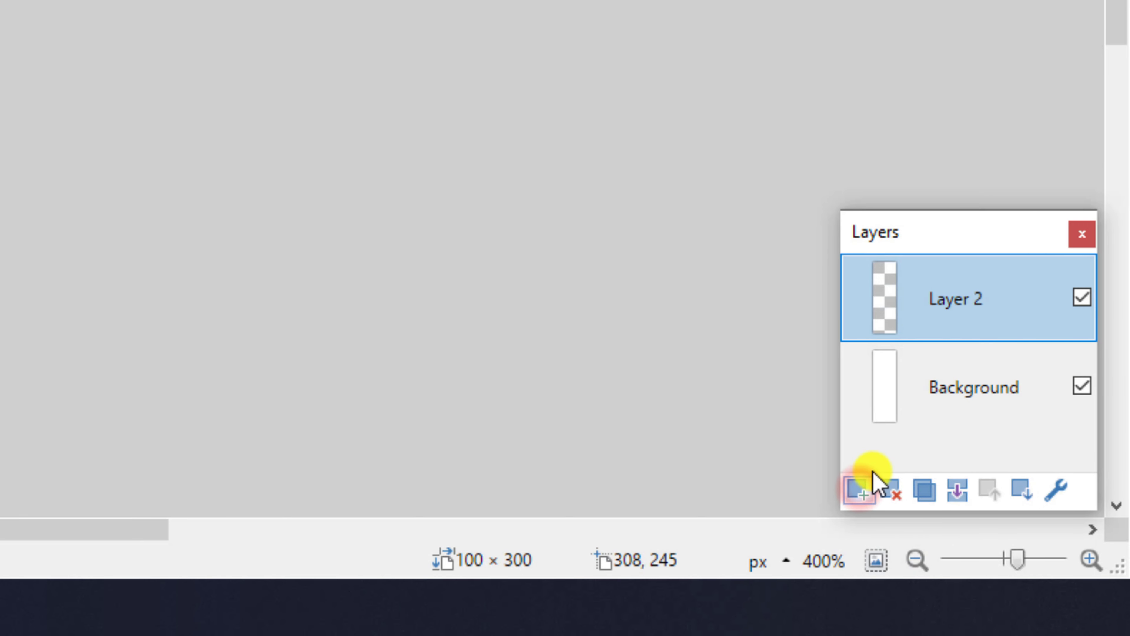
left_click(965, 393)
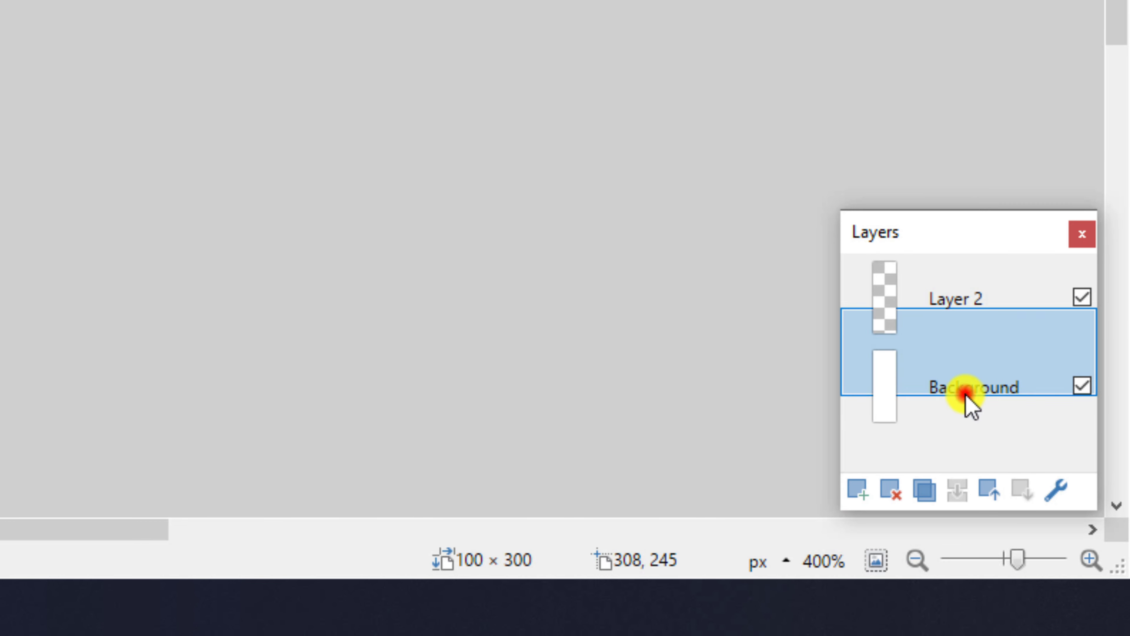
left_click(887, 492)
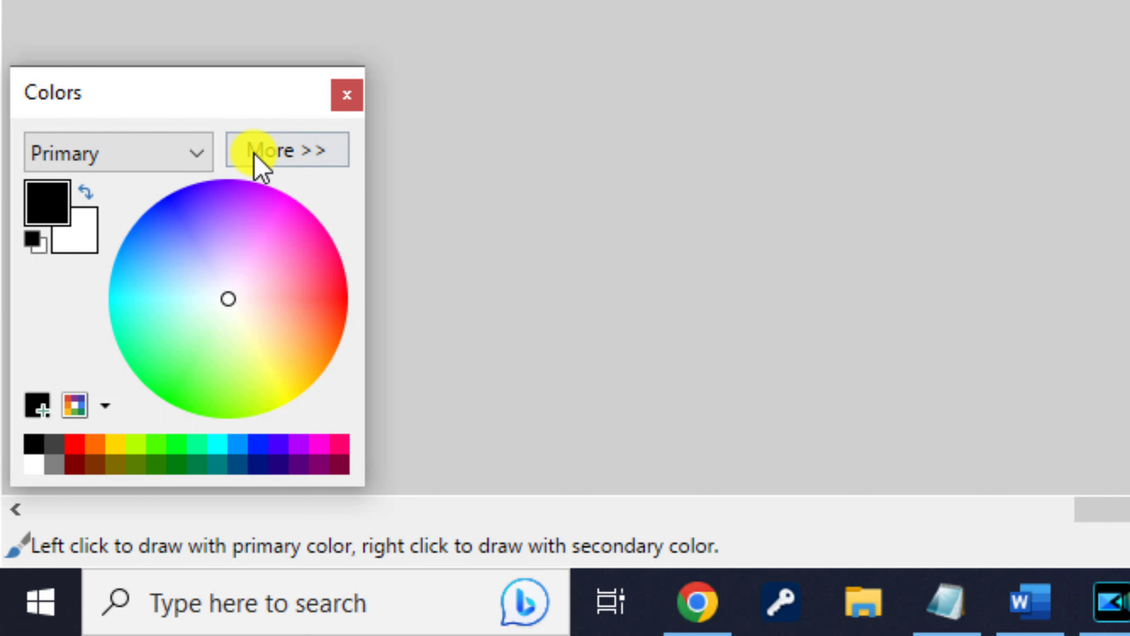
Step: Swap colours so white is primary, then lower its opacity alpha to 40
left_click(278, 154)
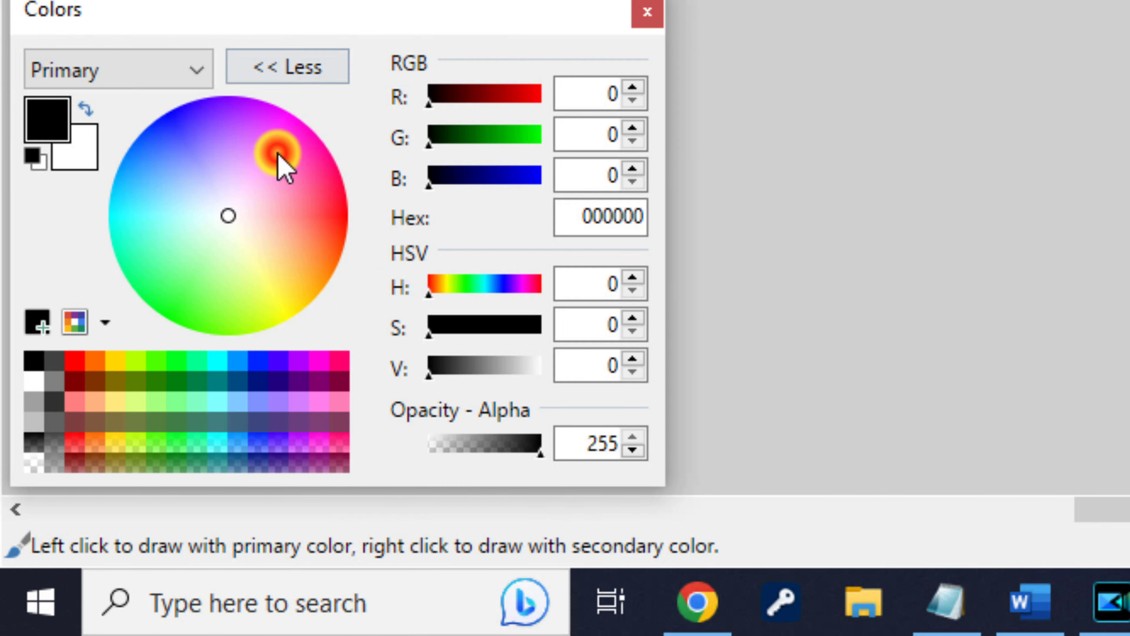
left_click(82, 108)
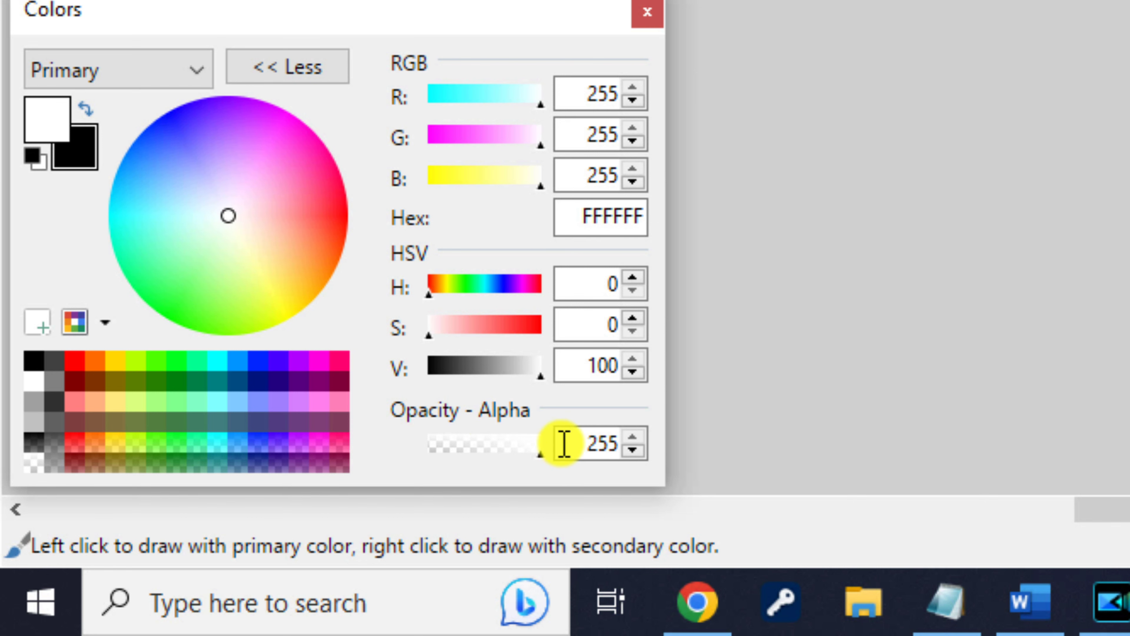
double_click(581, 443)
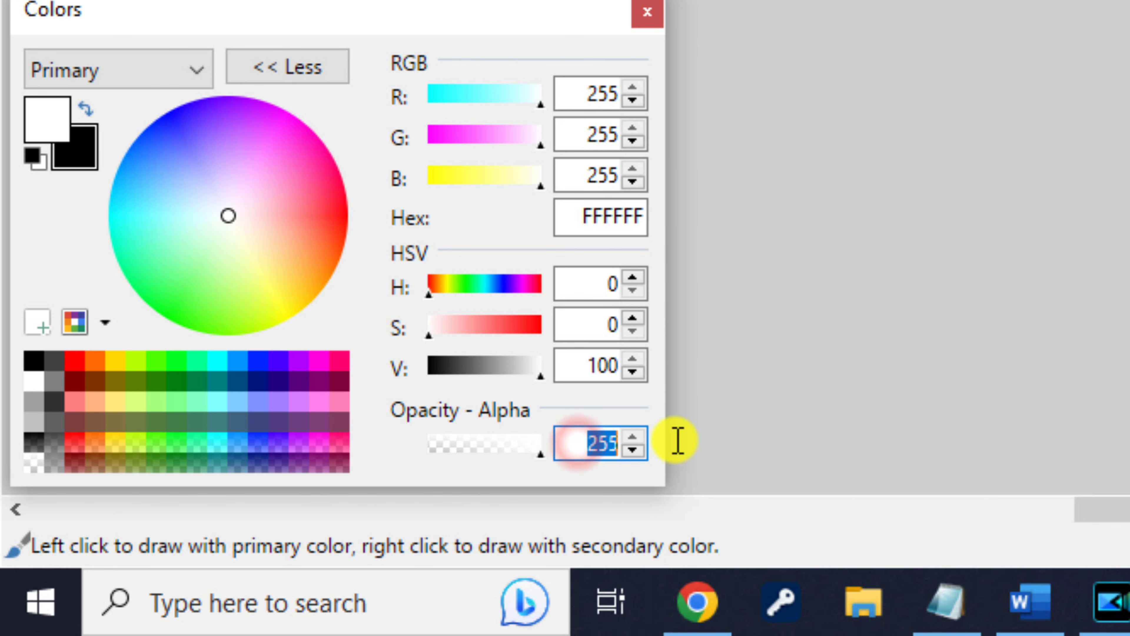
type("40")
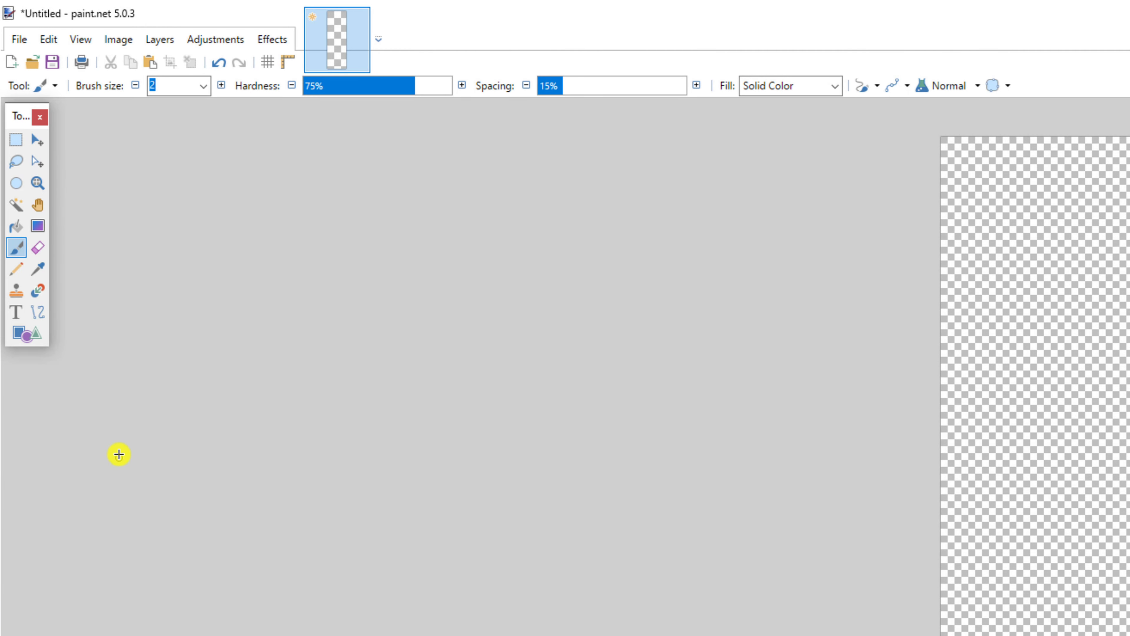
Step: Set the Text tool to the Matrix Code NFI font at size 22
left_click(20, 315)
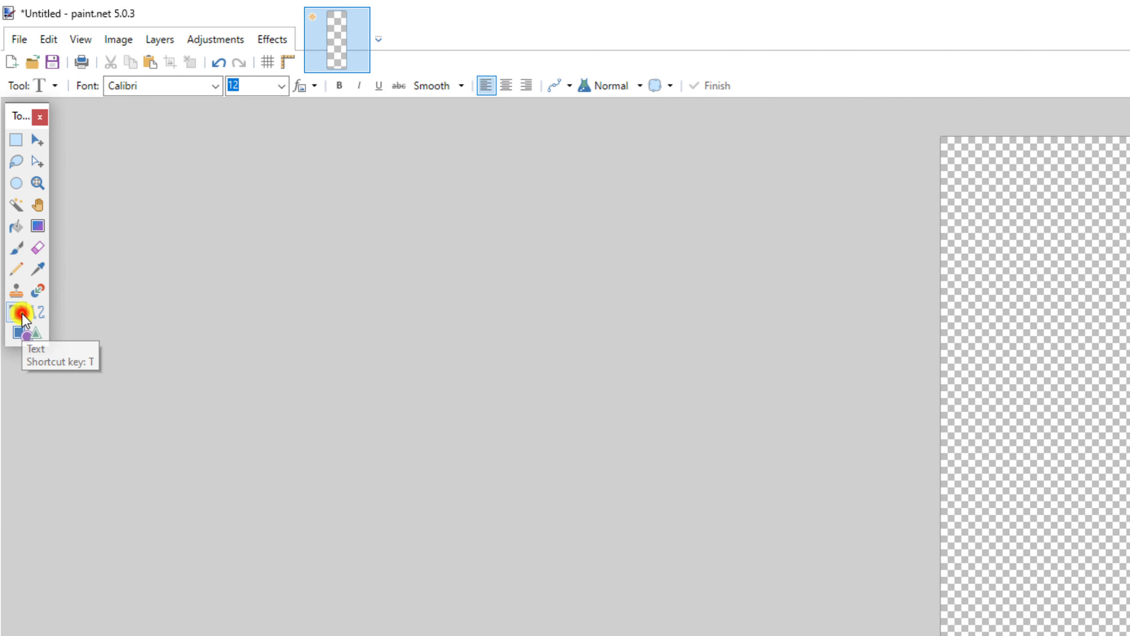
left_click(214, 86)
key("m")
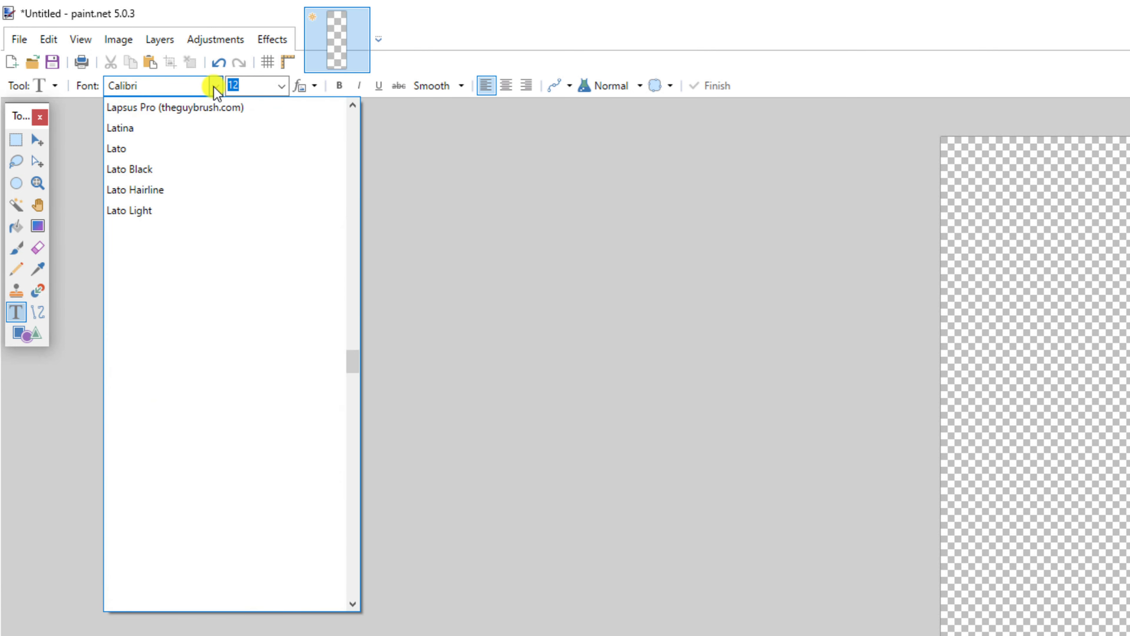
key("Down")
key("Down")
key("Down")
key("Down")
key("Down")
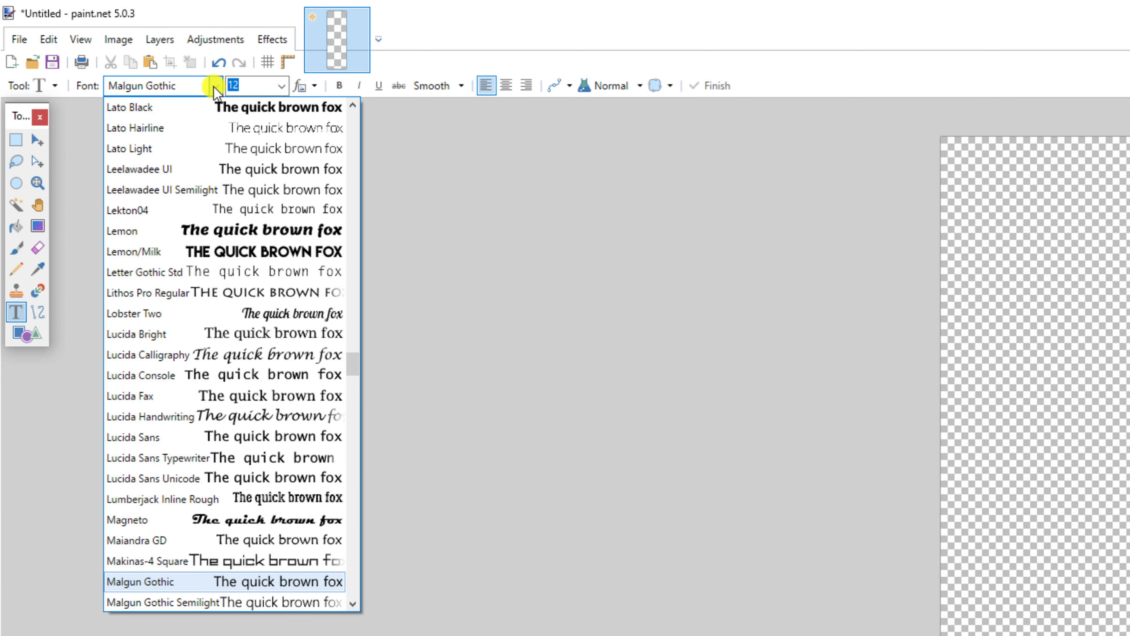
scroll(178, 445, "down", 3)
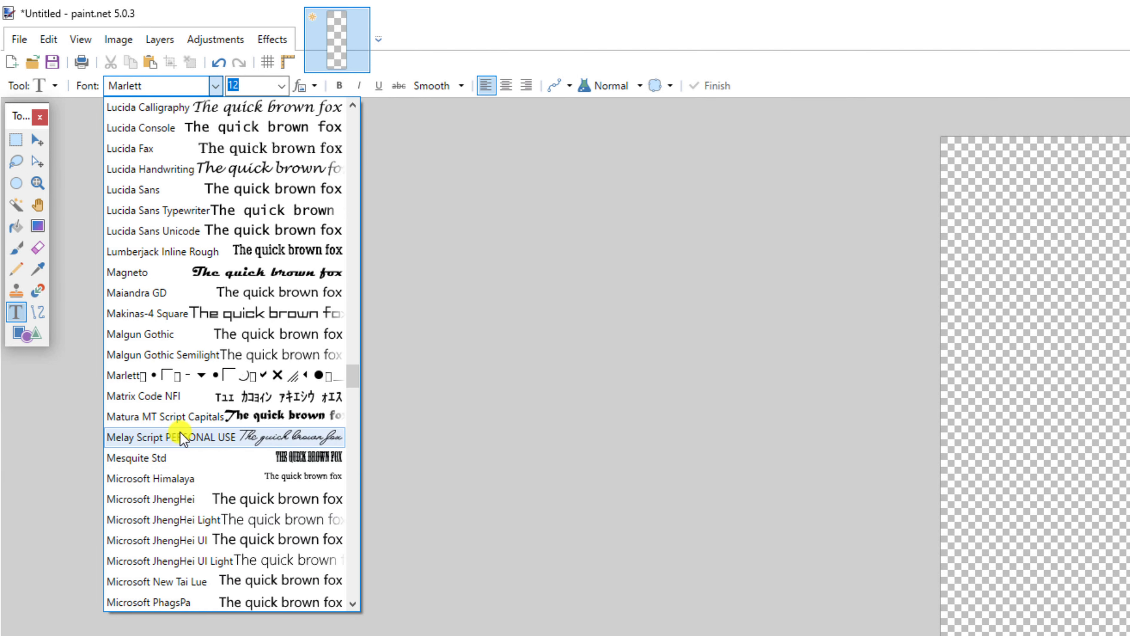
left_click(198, 396)
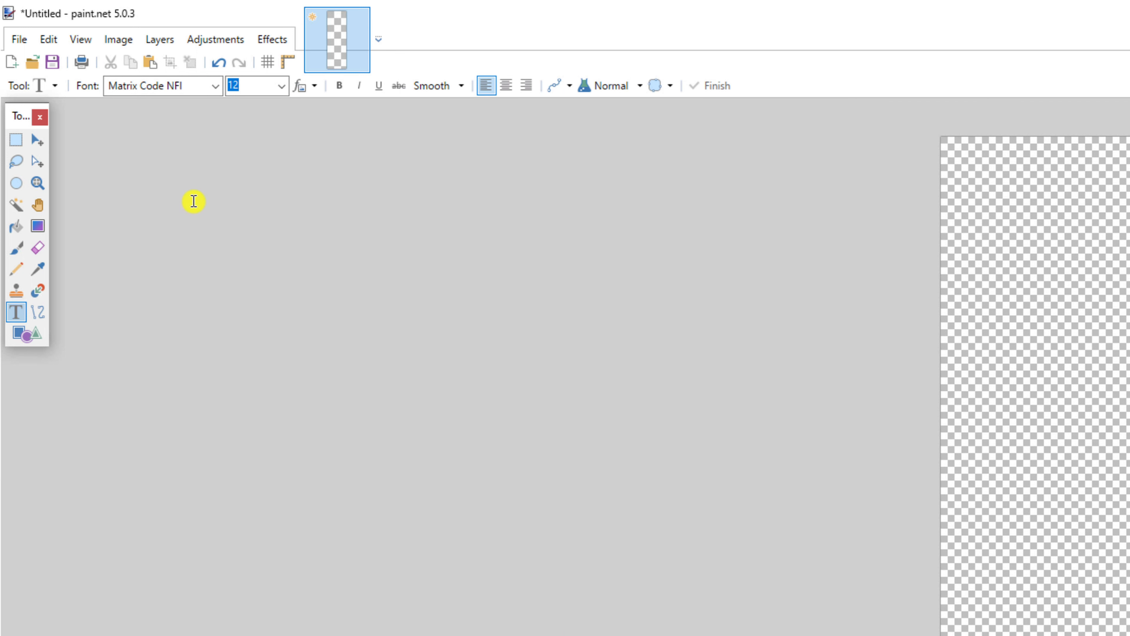
left_click(280, 86)
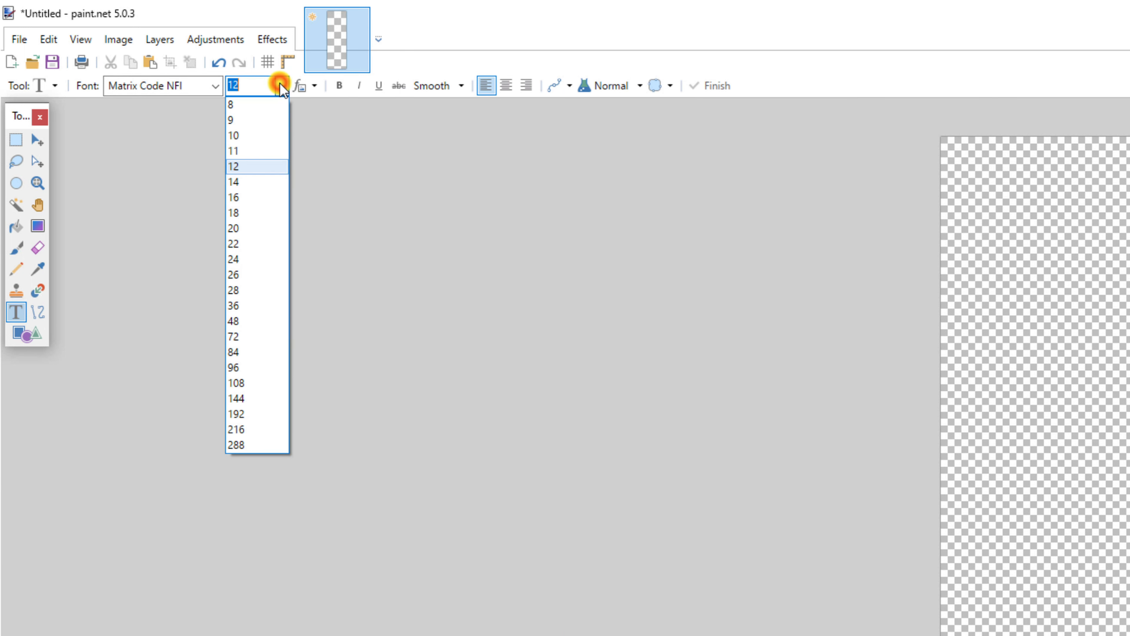
left_click(249, 252)
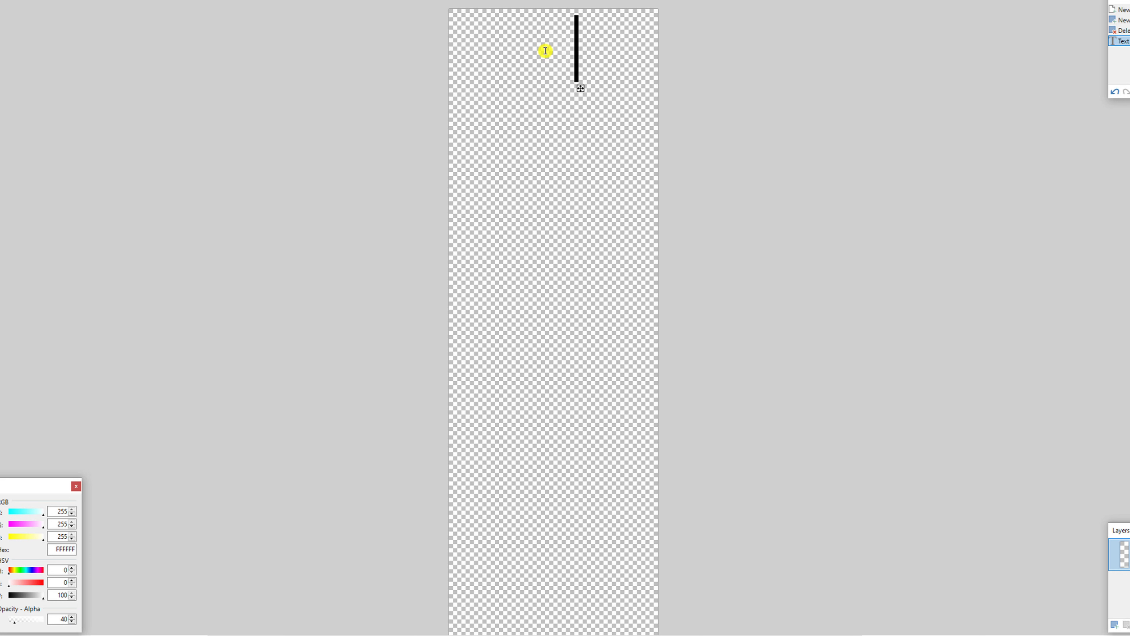
Step: Add more spaced-out lines of Matrix-font characters further down the canvas
key("Return")
key("Return")
key("Return")
key("Return")
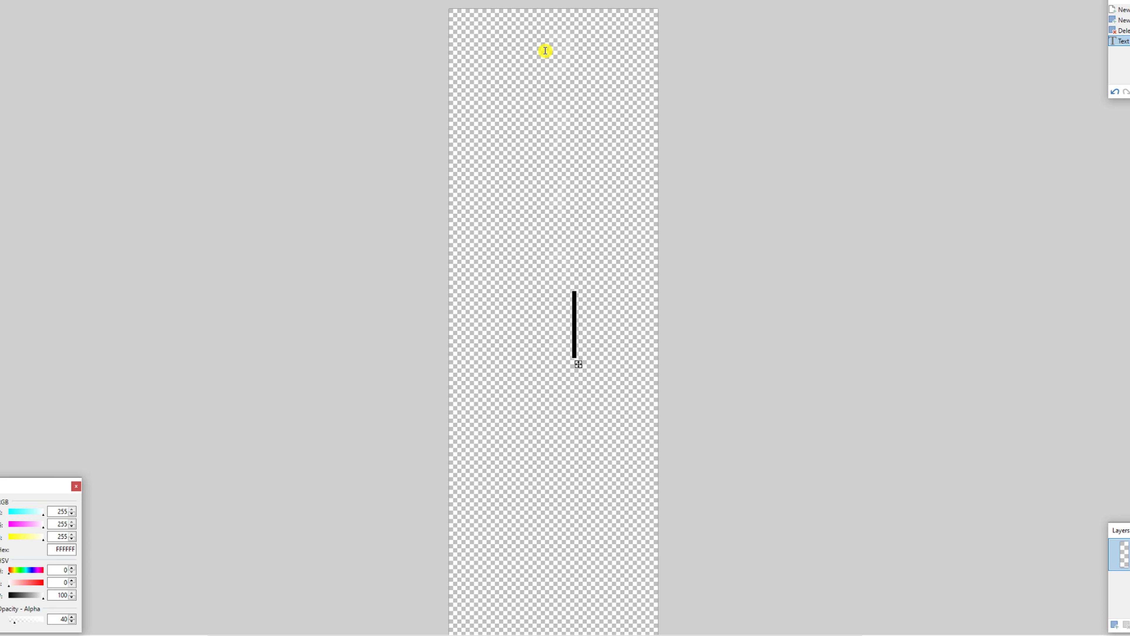
key("Return")
key("Return")
key("Return")
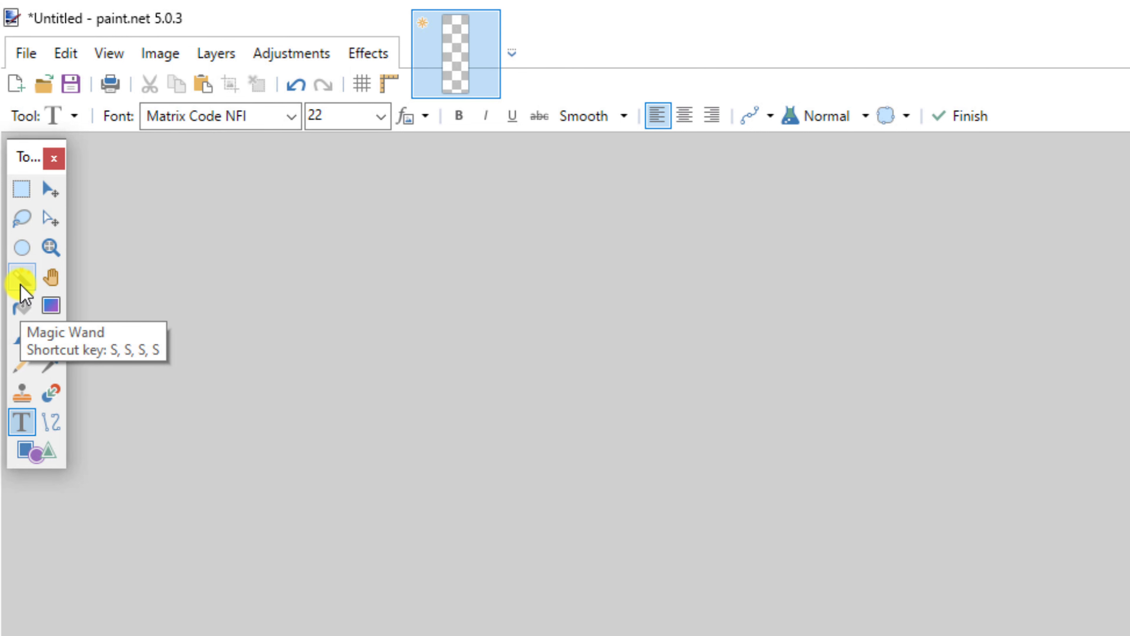
Step: Choose the Magic Wand with global flood mode
left_click(20, 285)
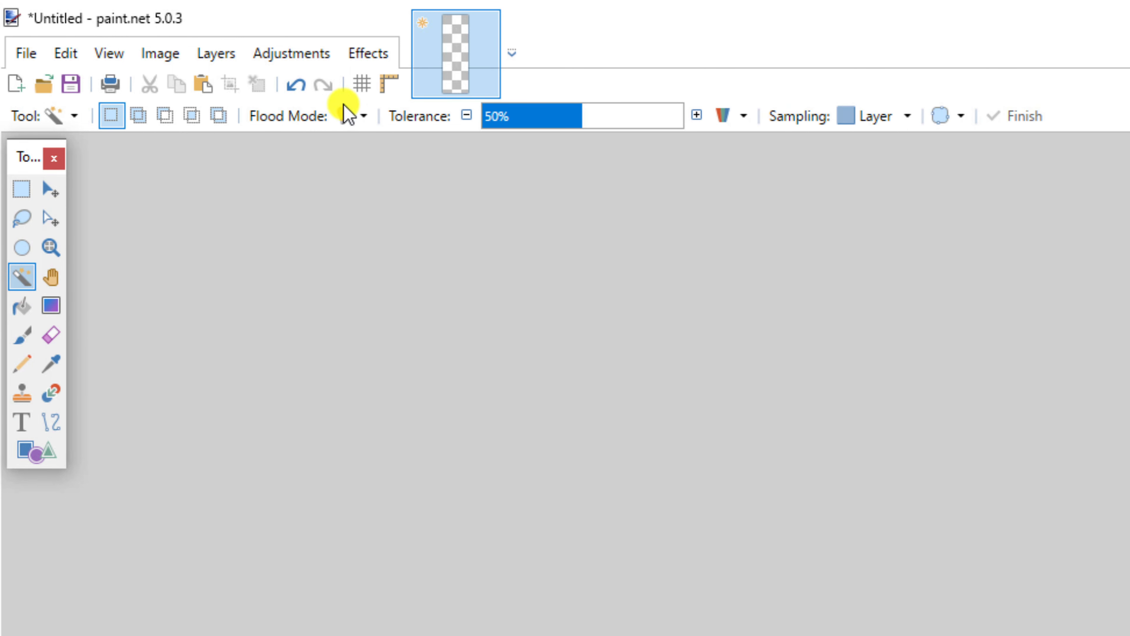
left_click(359, 116)
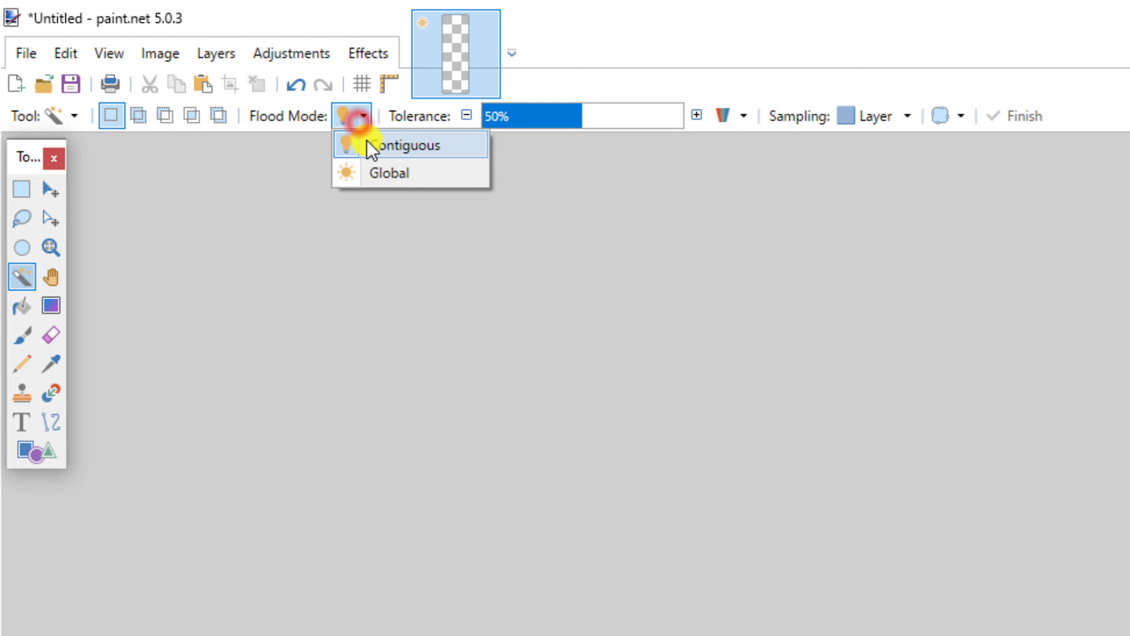
left_click(416, 178)
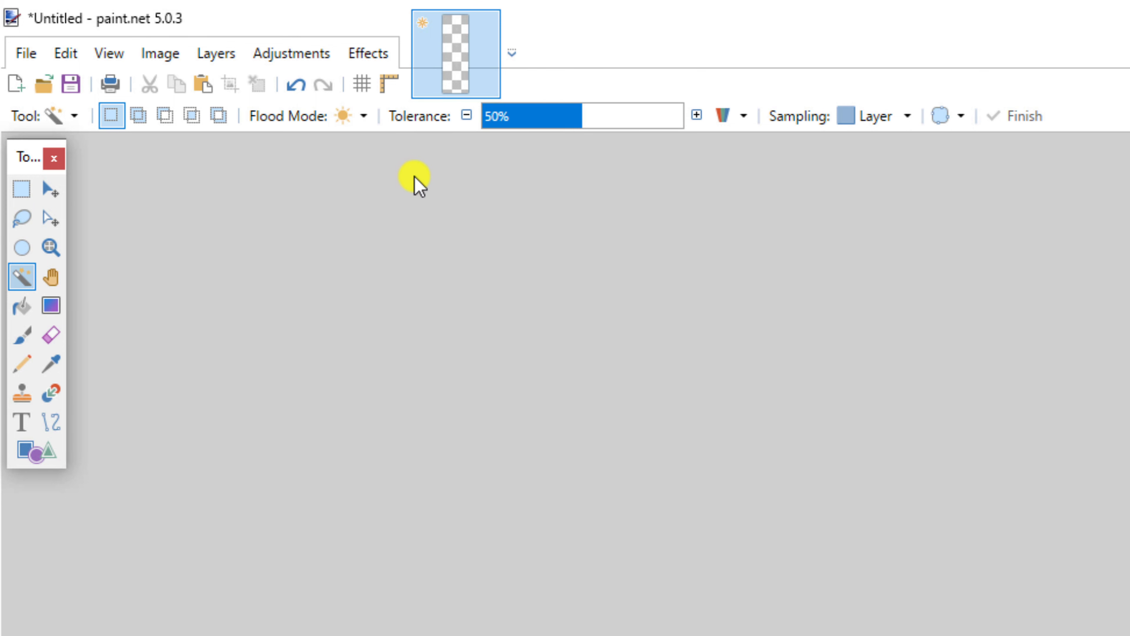
Step: Zoom in and magic-wand the transparent area, toggling alpha tolerance so only the glyphs are selected
left_click(112, 57)
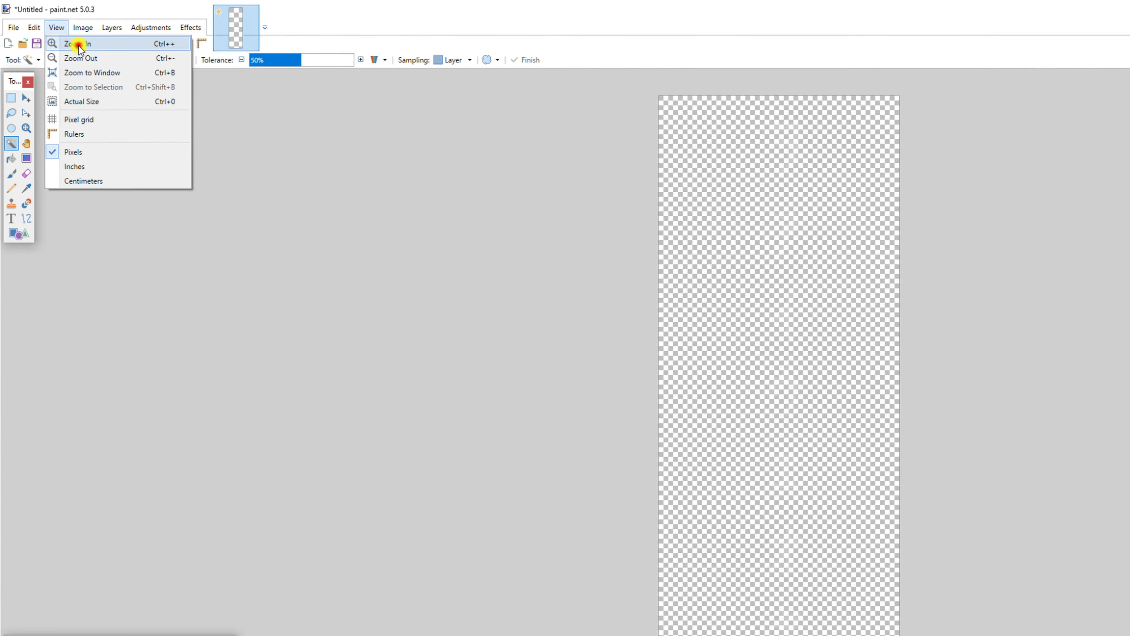
left_click(76, 43)
left_click(56, 28)
left_click(76, 44)
left_click(56, 27)
left_click(76, 43)
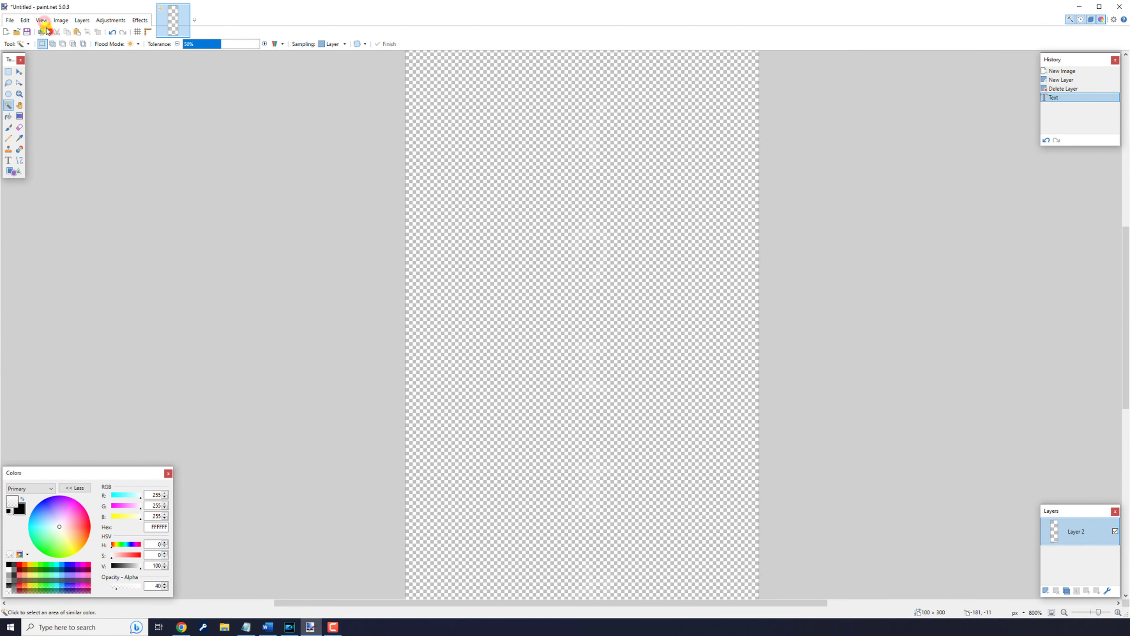
left_click(56, 27)
left_click(76, 44)
left_click(41, 20)
left_click(53, 33)
left_click(42, 20)
left_click(53, 33)
left_click(41, 20)
left_click(54, 33)
left_click(41, 20)
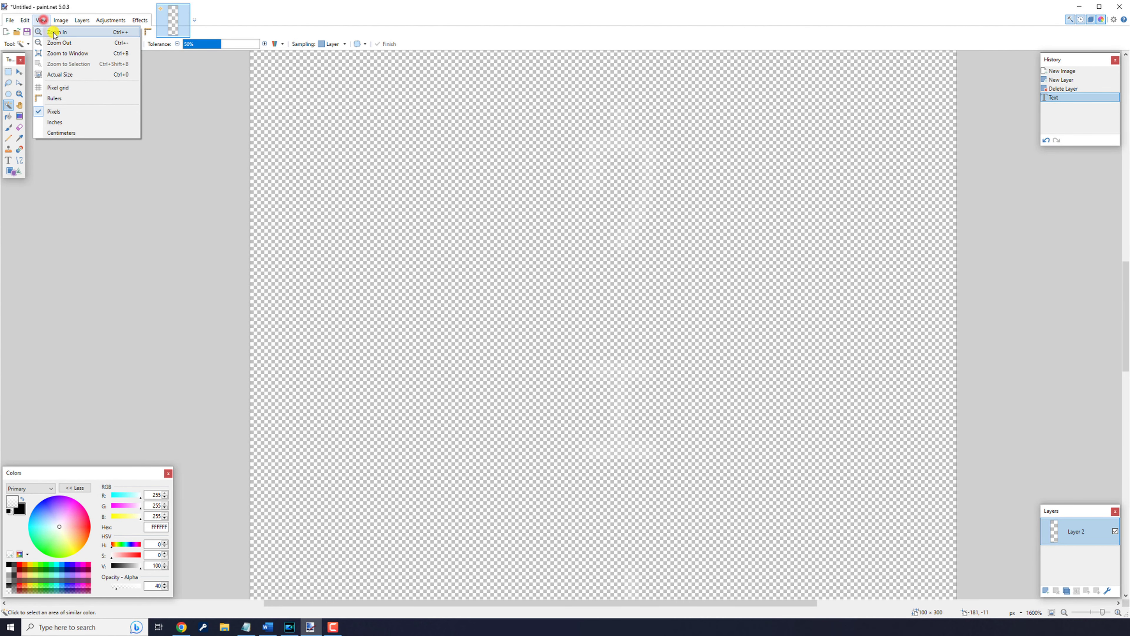
left_click(54, 33)
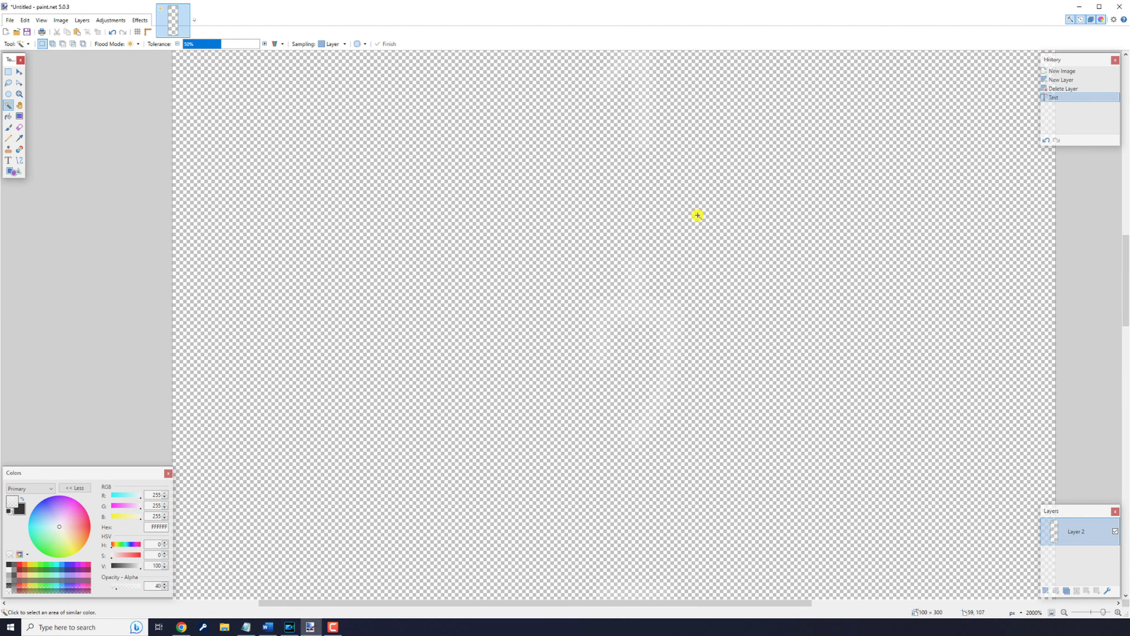
scroll(698, 215, "up", 4)
scroll(697, 215, "up", 3)
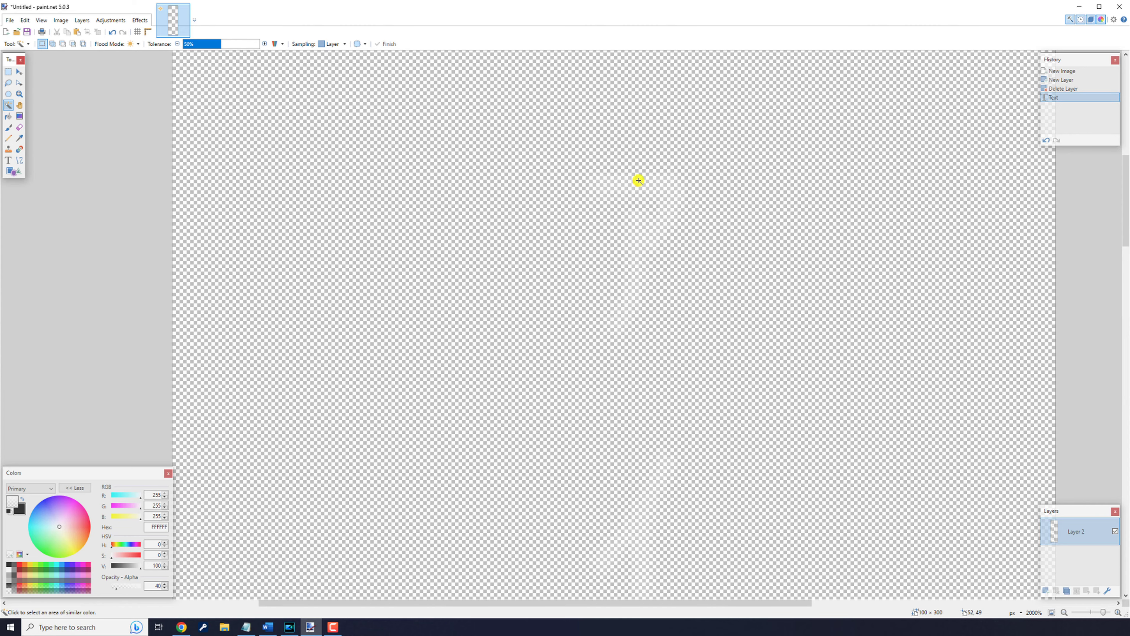
left_click(638, 181)
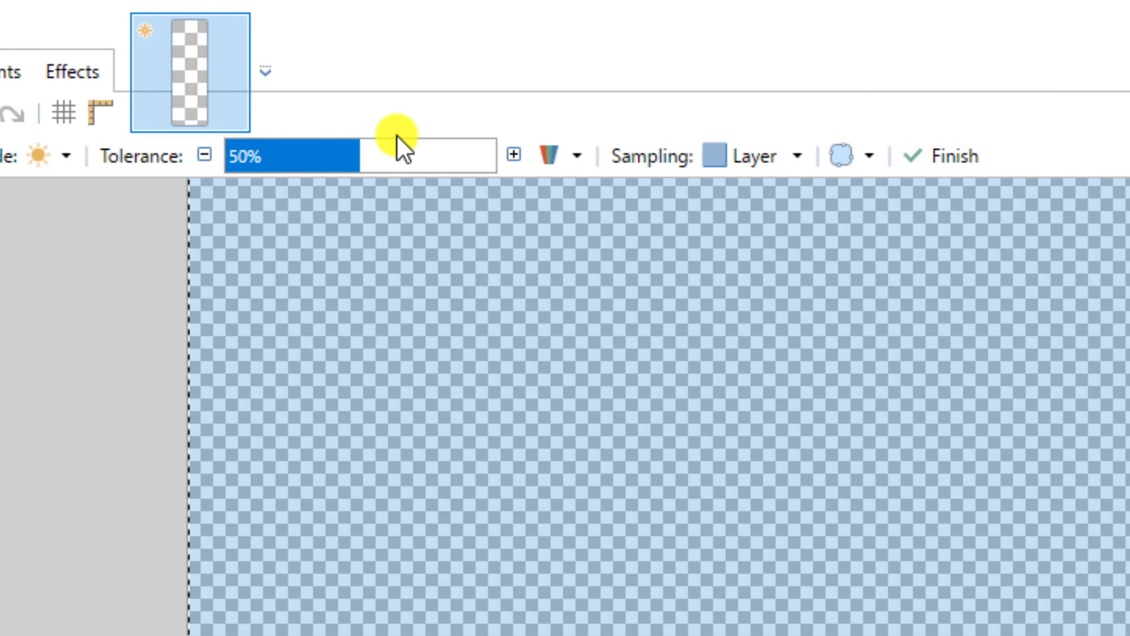
left_click(540, 150)
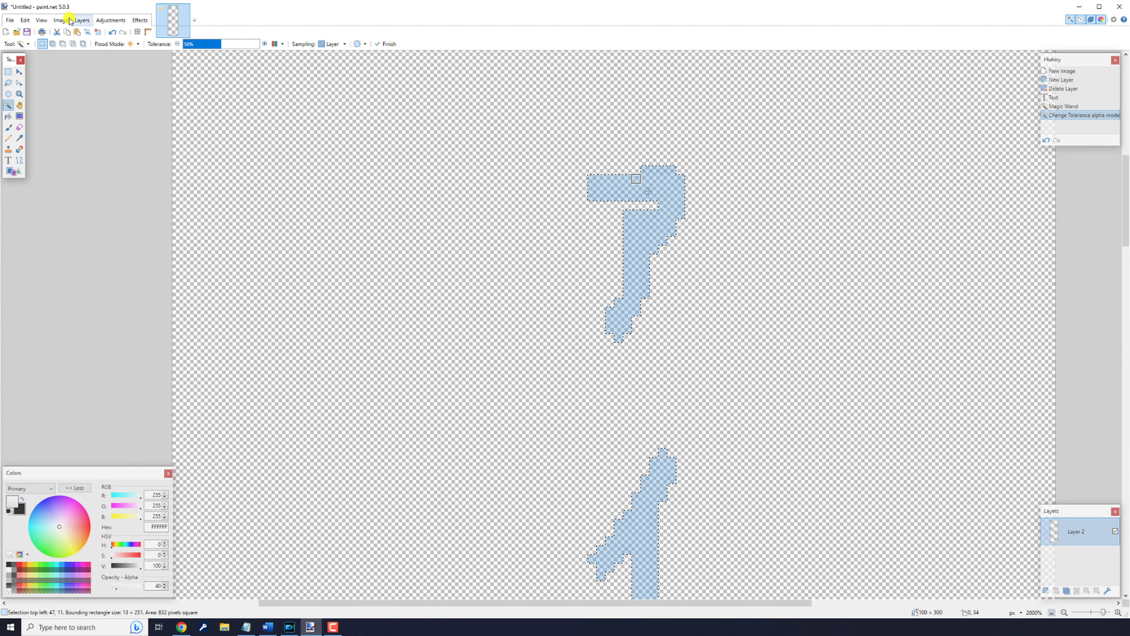
Step: Zoom back out to see the whole selected character column
left_click(42, 20)
left_click(57, 42)
left_click(42, 20)
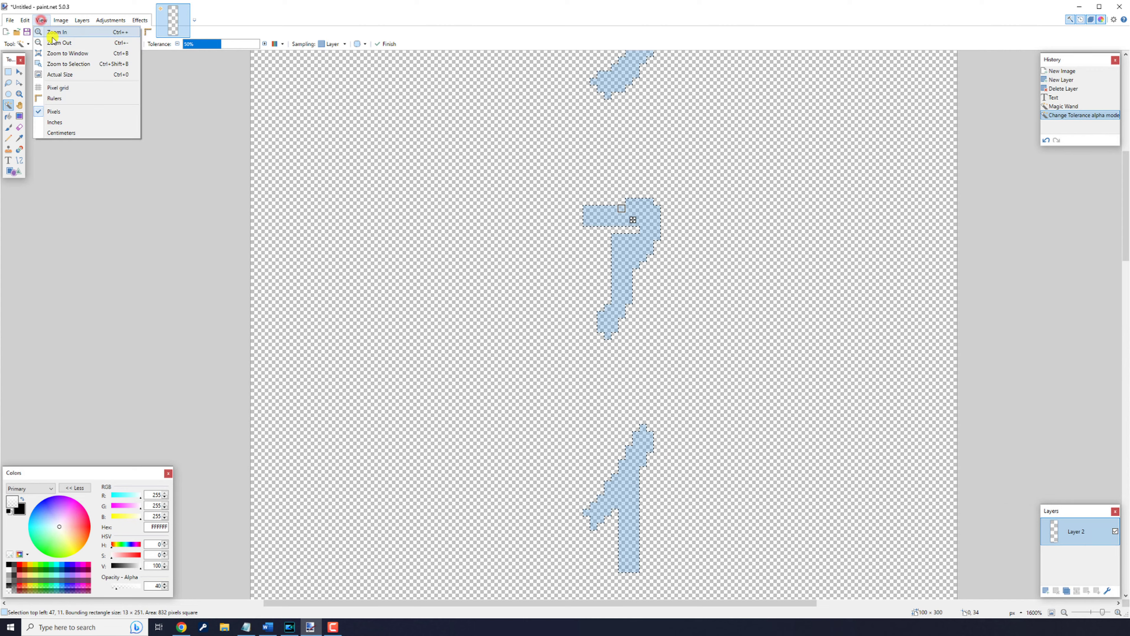
left_click(57, 42)
left_click(41, 21)
left_click(57, 42)
left_click(42, 20)
left_click(57, 42)
left_click(42, 20)
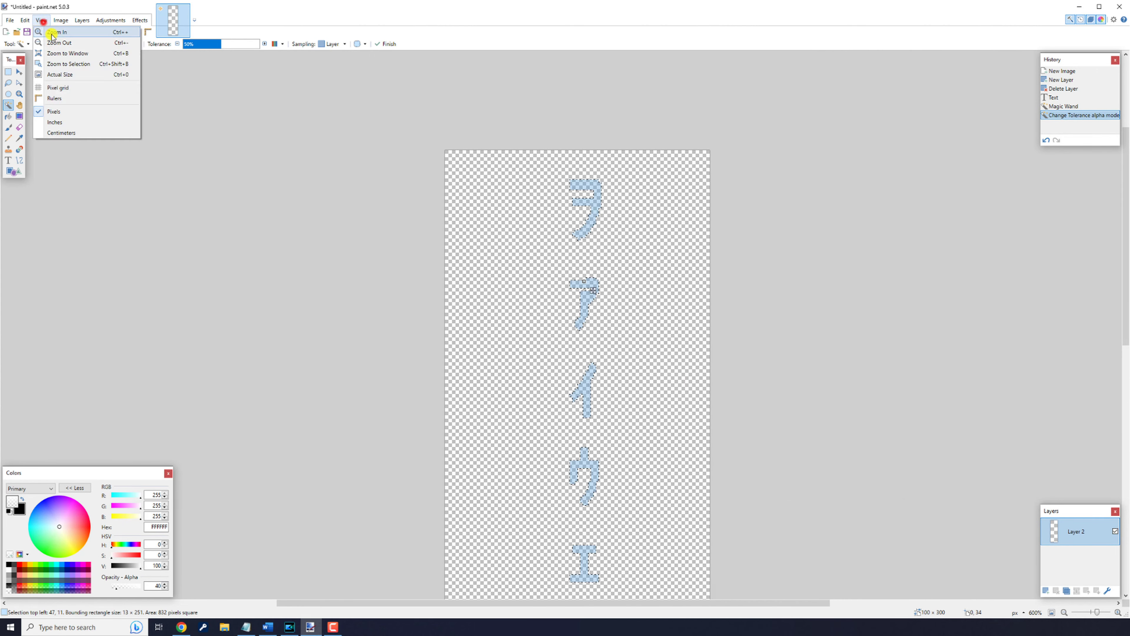
left_click(57, 42)
left_click(42, 21)
left_click(57, 43)
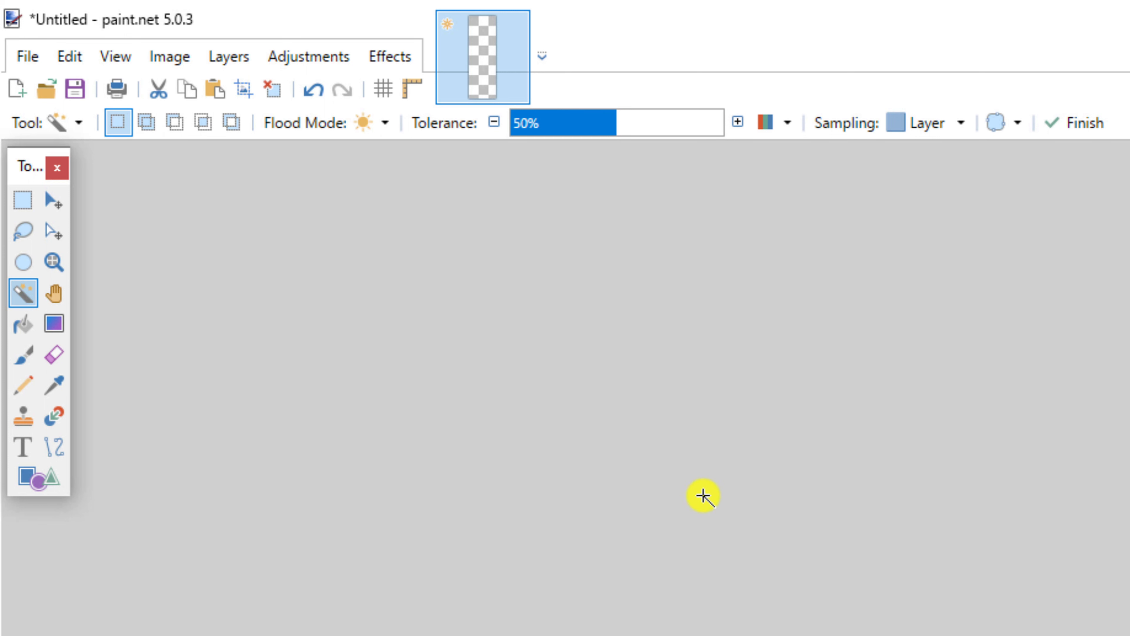
Step: Pick the Gradient tool, set the primary alpha to 0 and swap colours
left_click(60, 325)
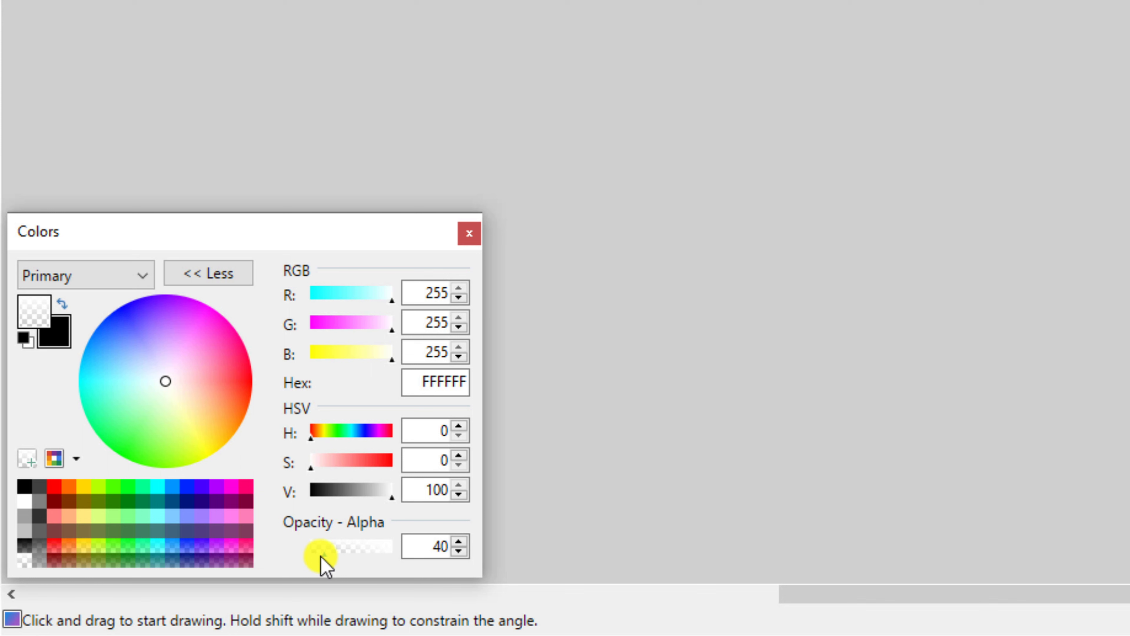
left_click_drag(321, 555, 277, 563)
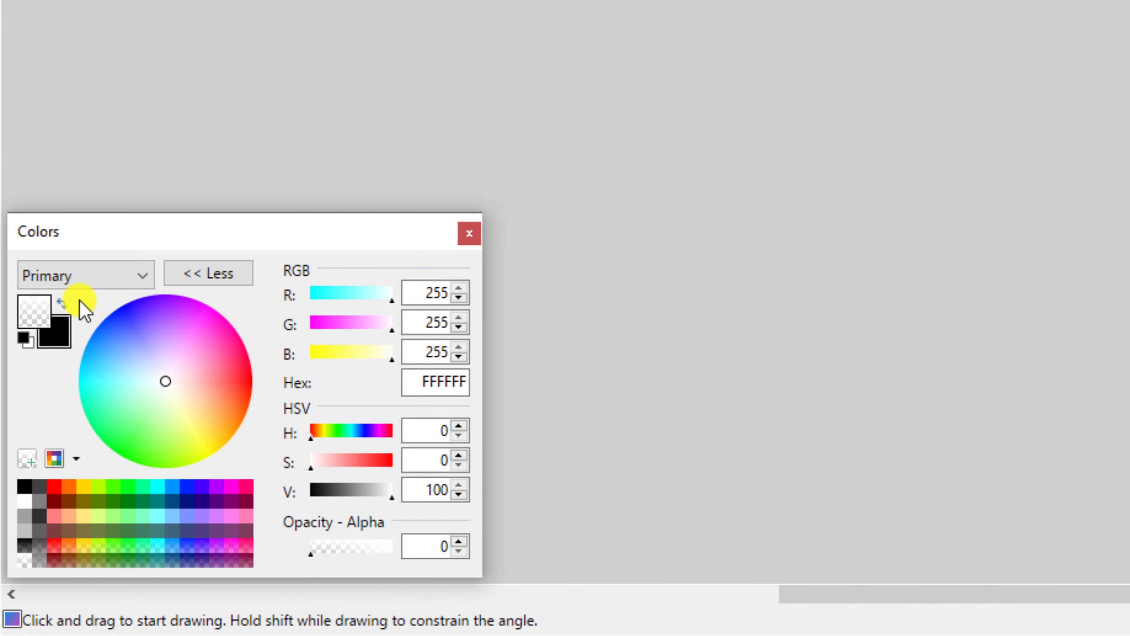
left_click(62, 303)
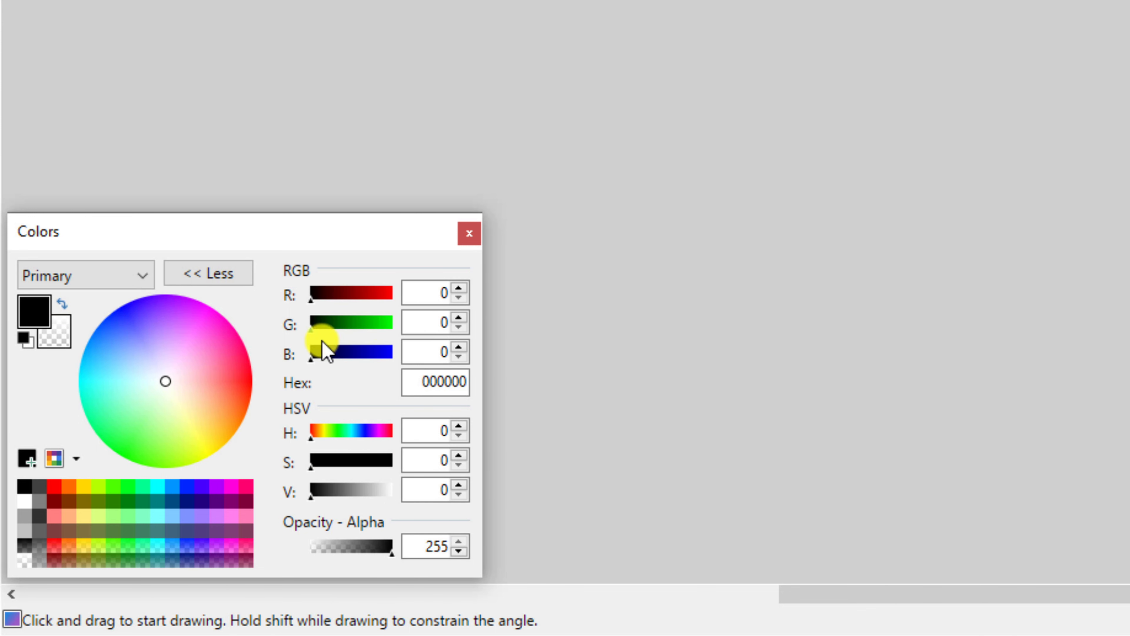
Step: Set the primary colour to R 53, G 135, B 88 (hex 358758)
double_click(426, 293)
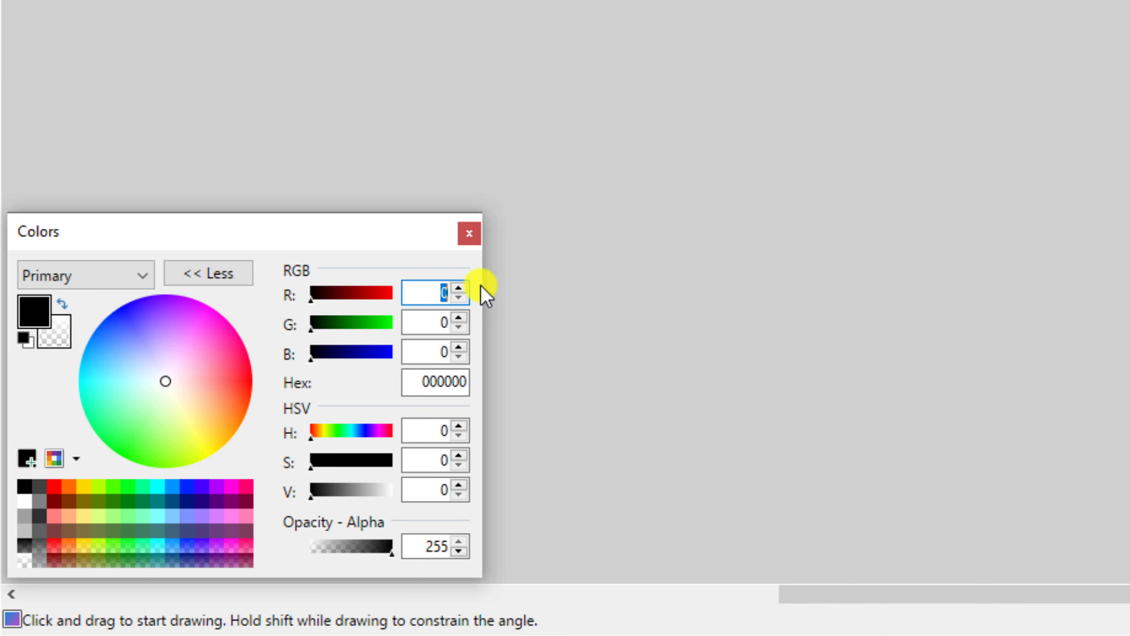
type("53")
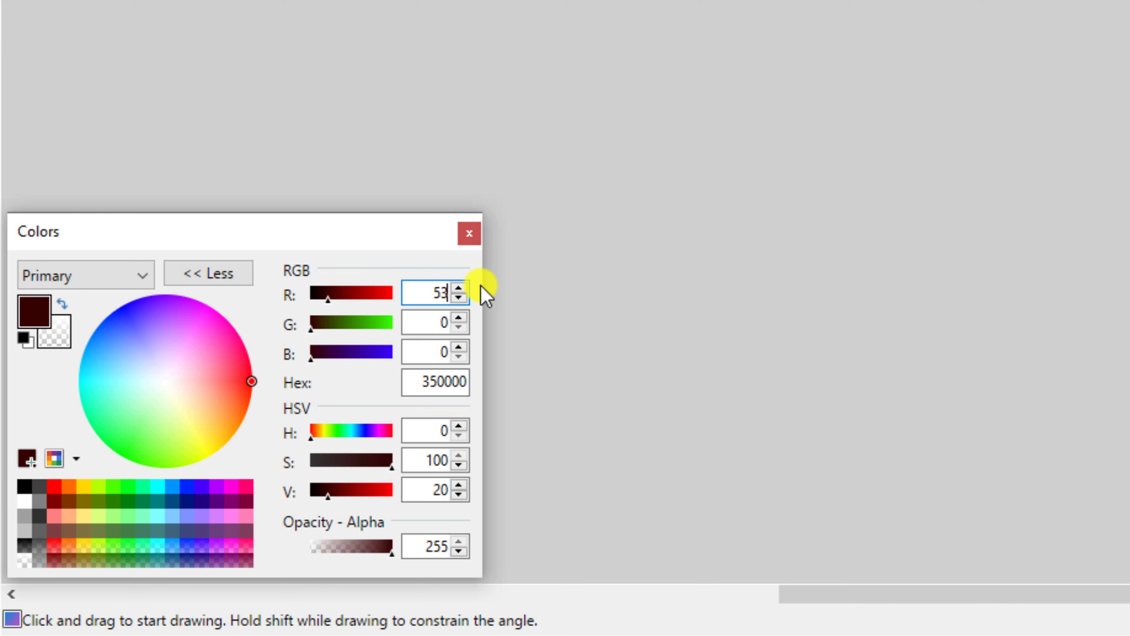
double_click(436, 322)
type("135")
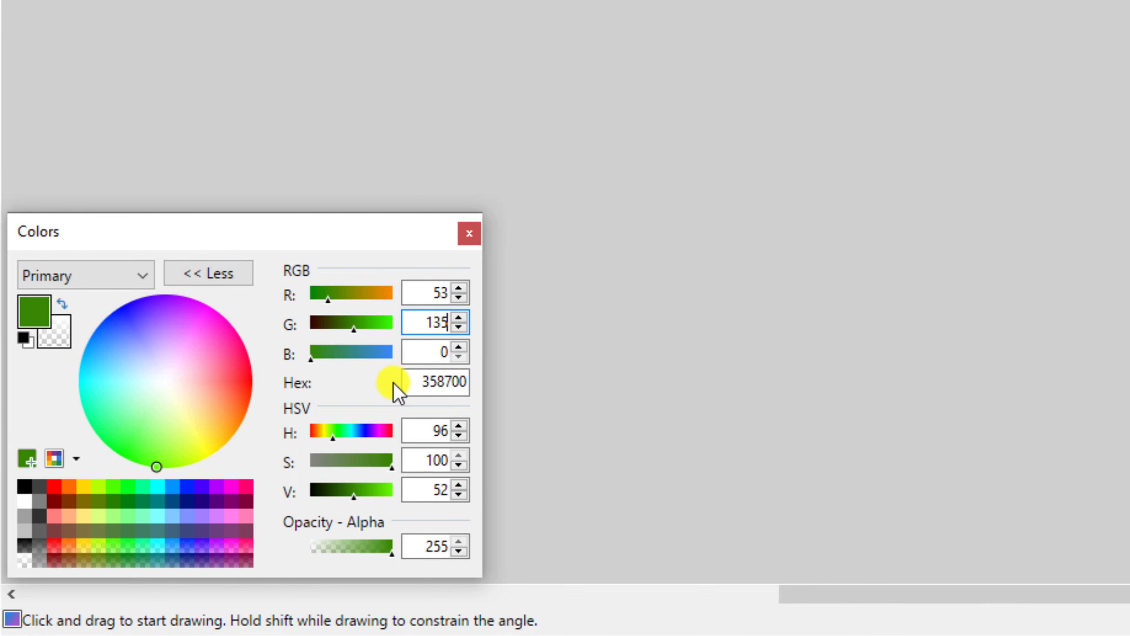
double_click(422, 350)
type("88")
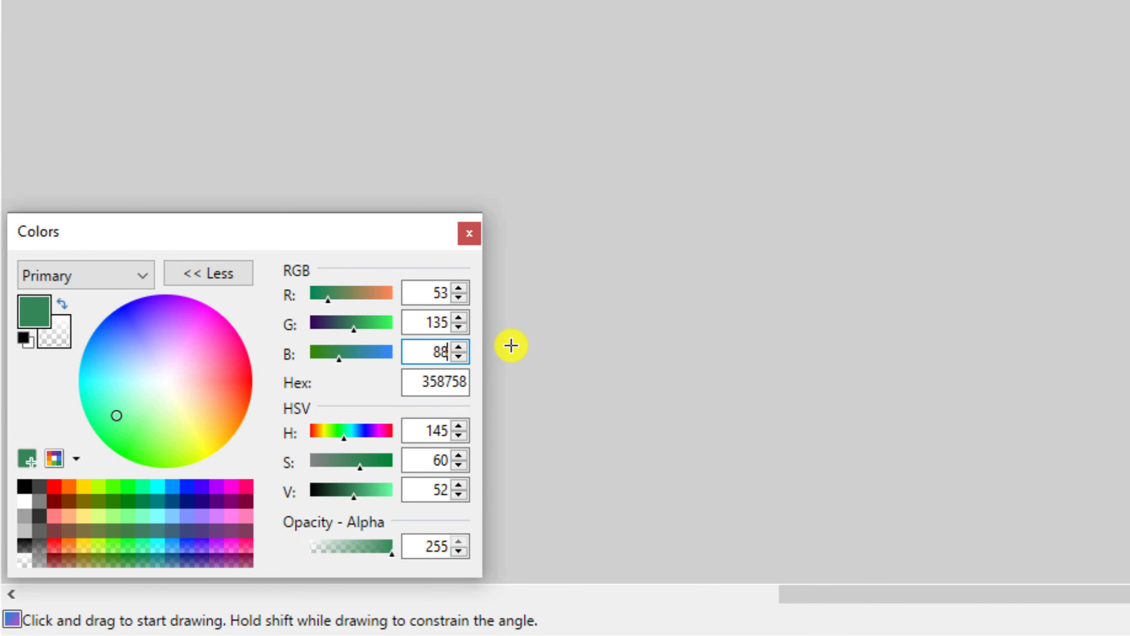
left_click(221, 273)
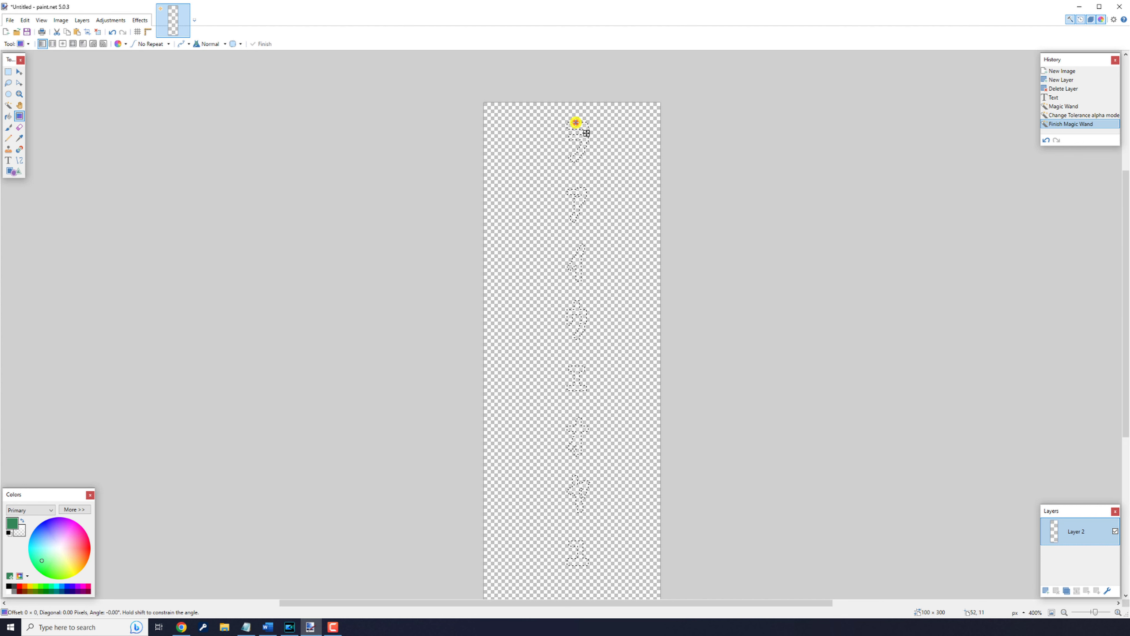
Step: Drag a green-to-transparent gradient from the top glyph down to the canvas bottom
mouse_move(576, 122)
left_mouse_down()
mouse_move(579, 583)
mouse_move(577, 524)
left_mouse_up()
scroll(577, 577, "down", 1)
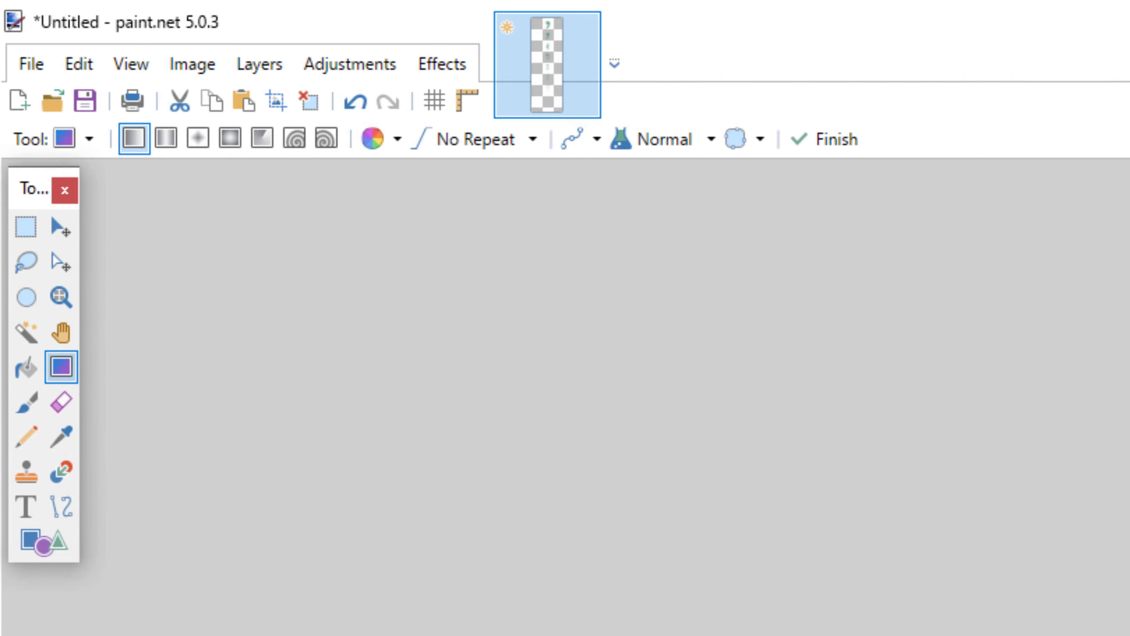
Step: Save the image as Code.png, replacing 'Untitled', and confirm the PNG save settings
left_click(32, 67)
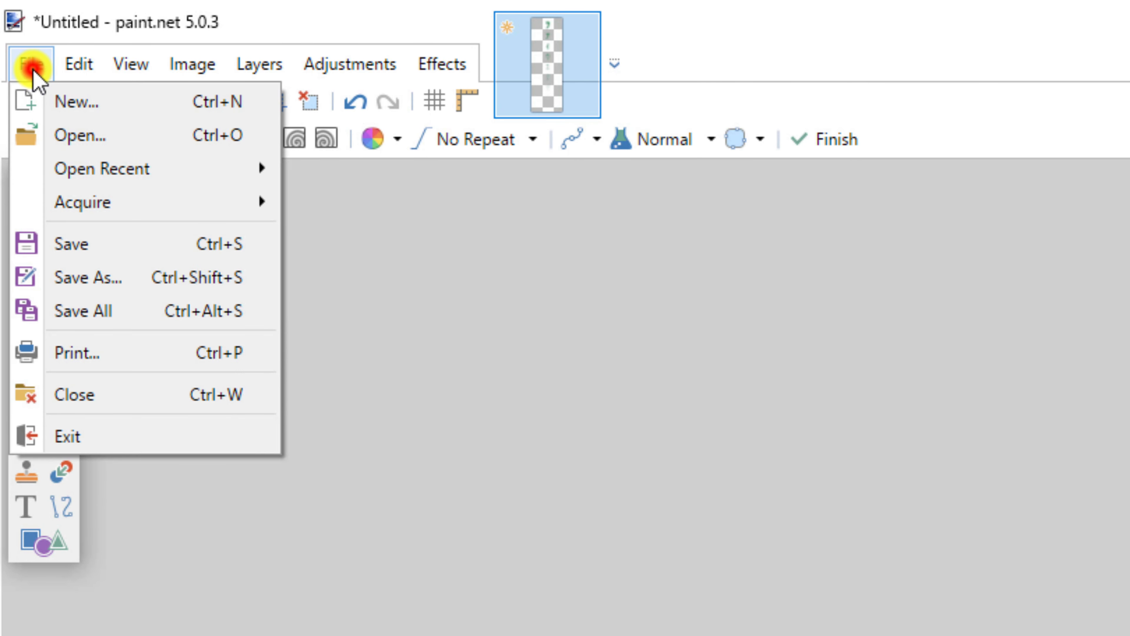
left_click(86, 250)
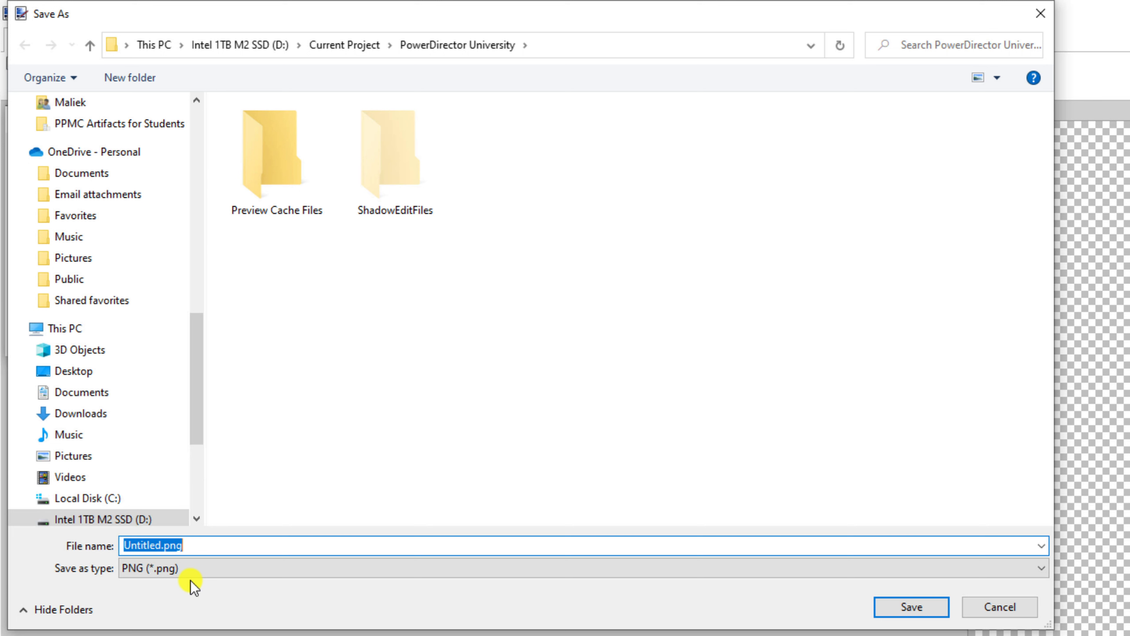
left_click(154, 544)
left_click_drag(160, 543, 114, 545)
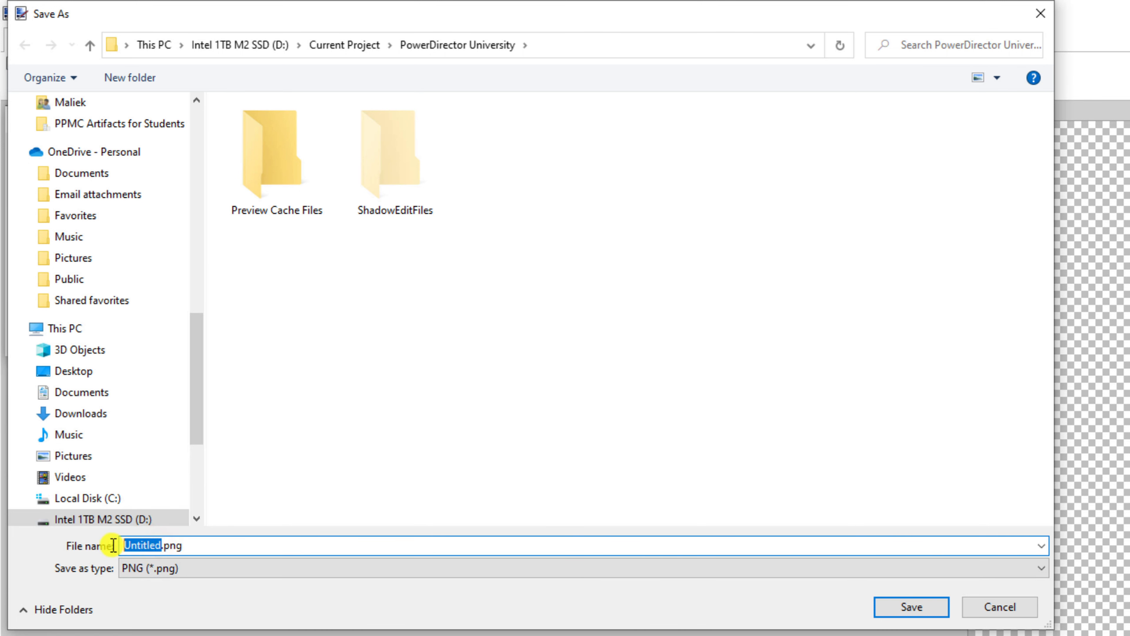
type("Code")
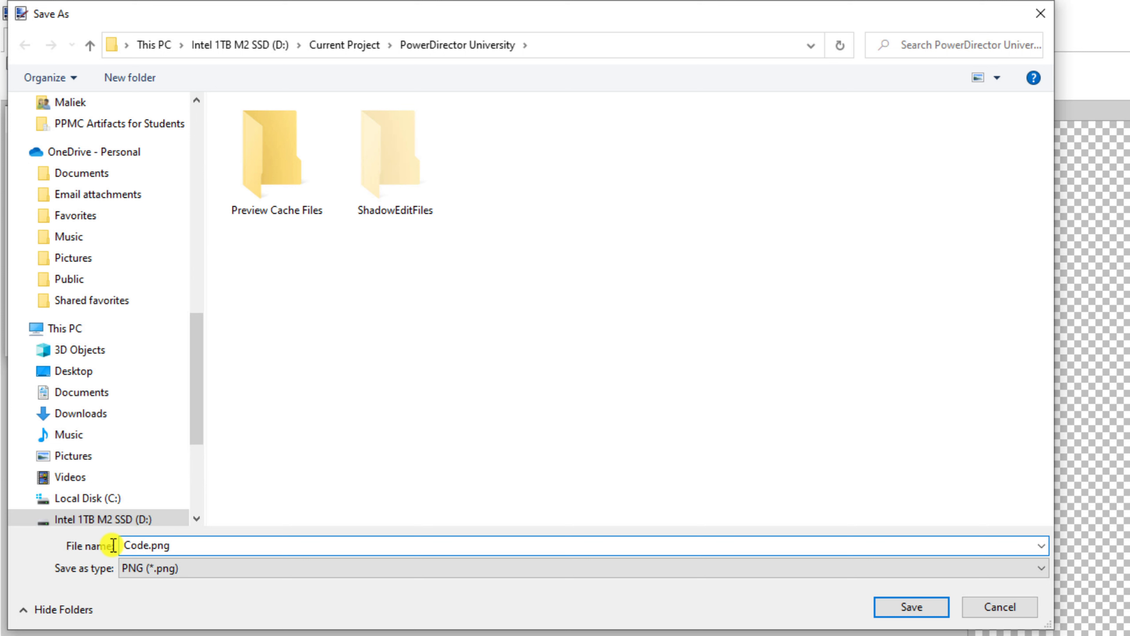
left_click(896, 609)
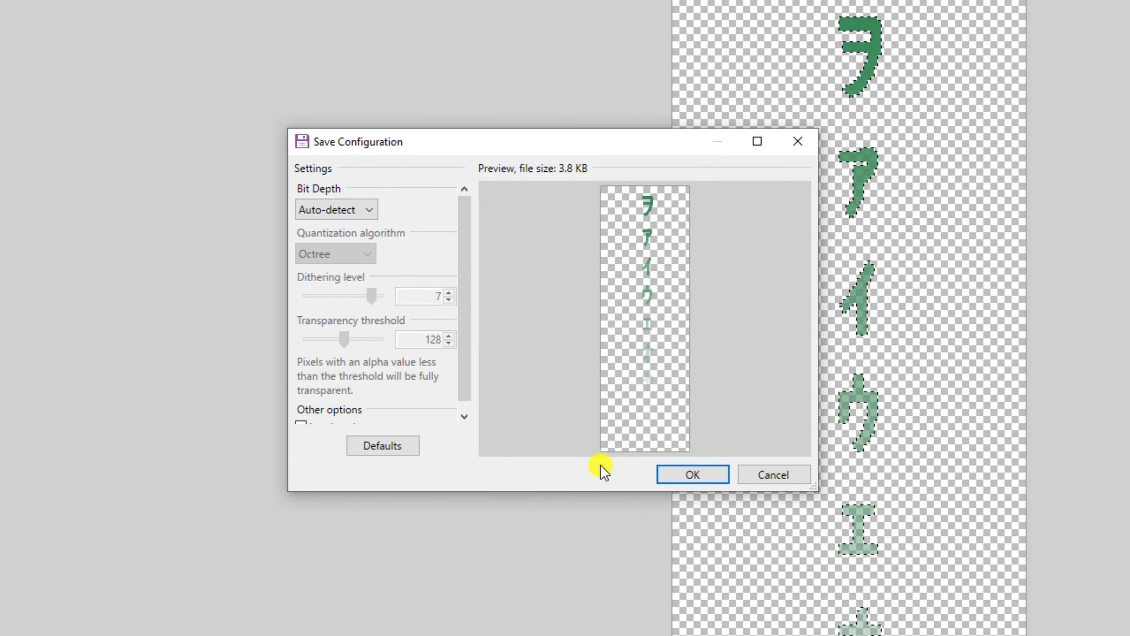
left_click(677, 474)
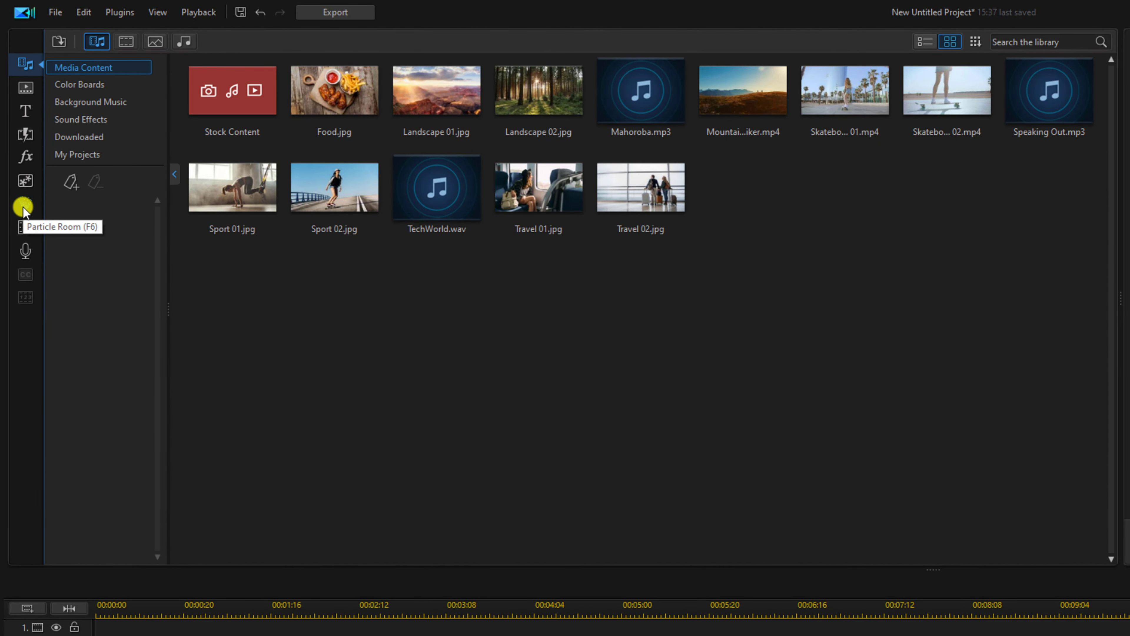
Step: From the Particle Room, create a new particle object using Code.png as its image
left_click(23, 207)
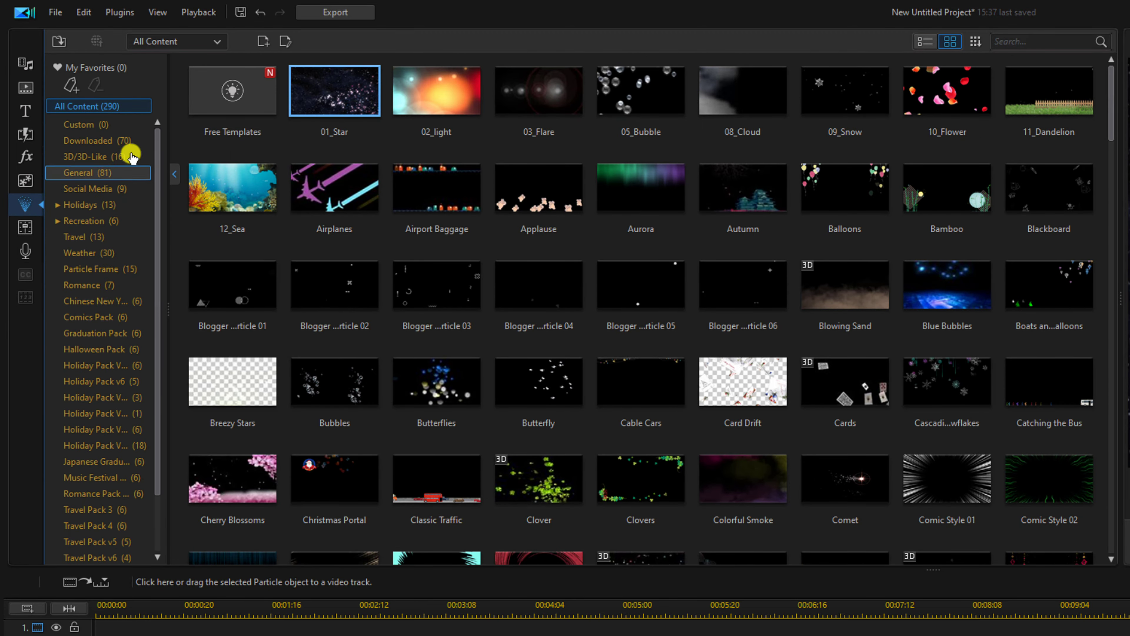
left_click(264, 45)
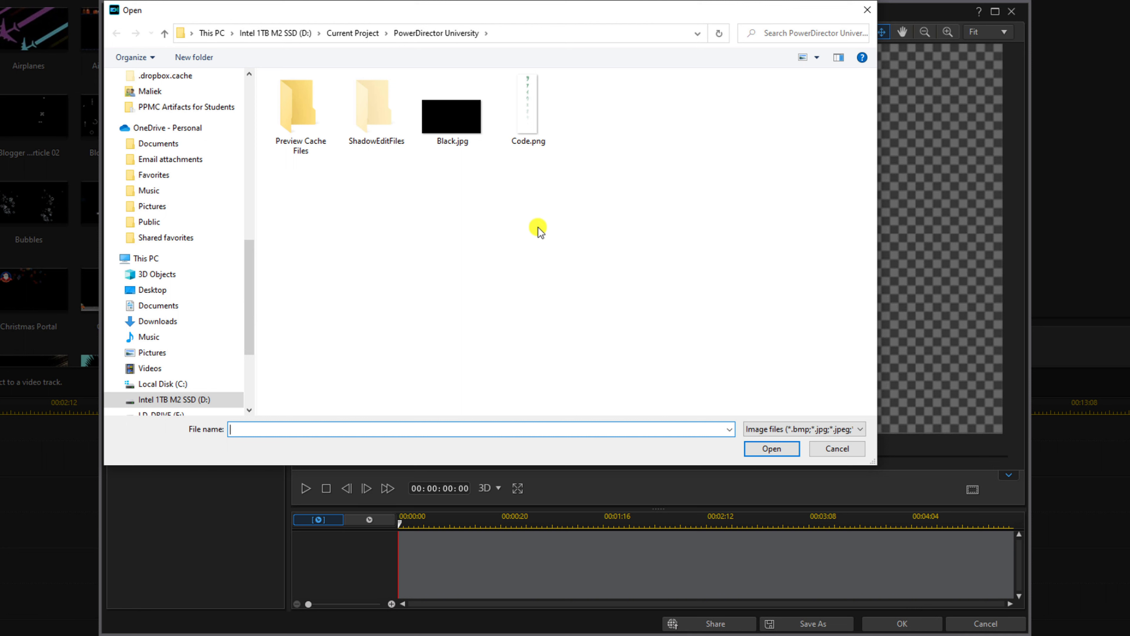
left_click(532, 107)
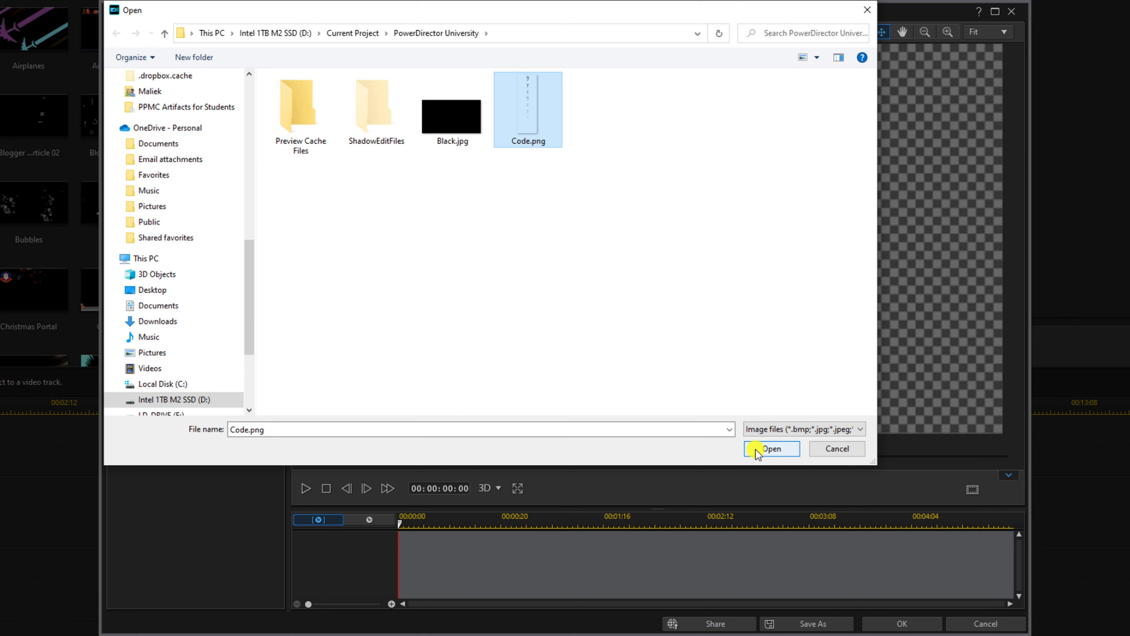
left_click(771, 448)
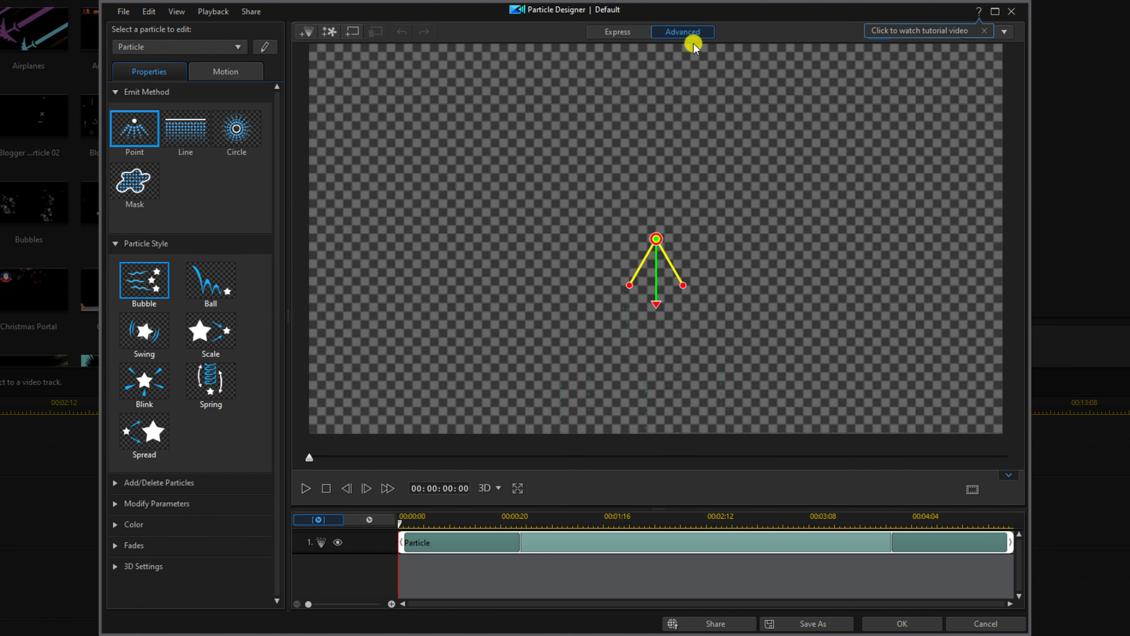
Step: In Advanced mode, set Emit Method to Line and Particle Style to Scale
left_click(627, 33)
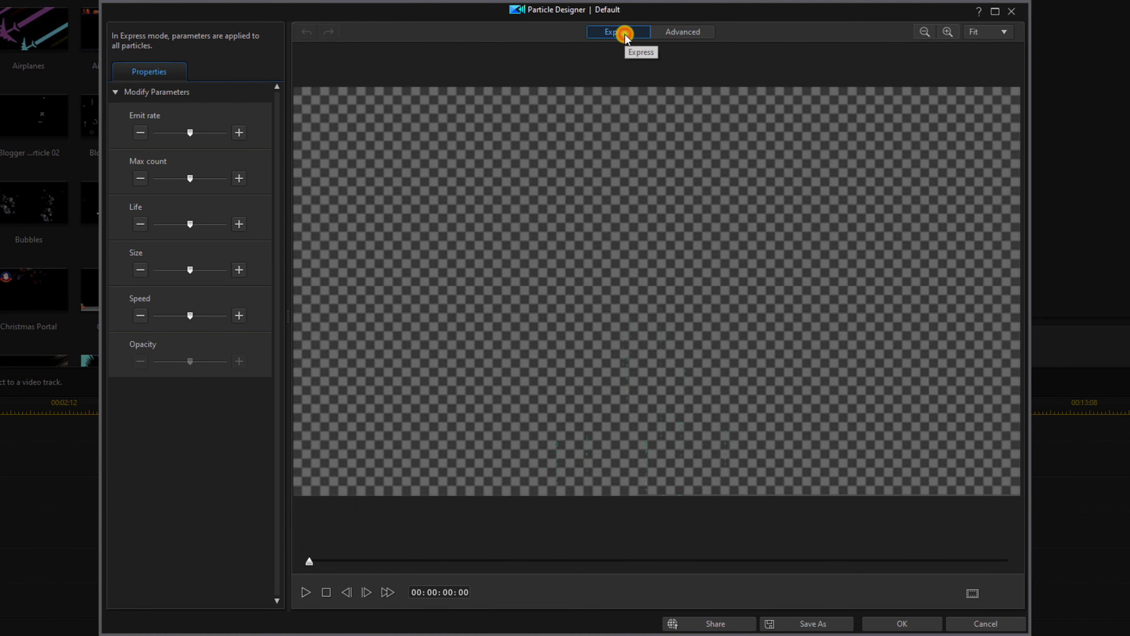
left_click(682, 32)
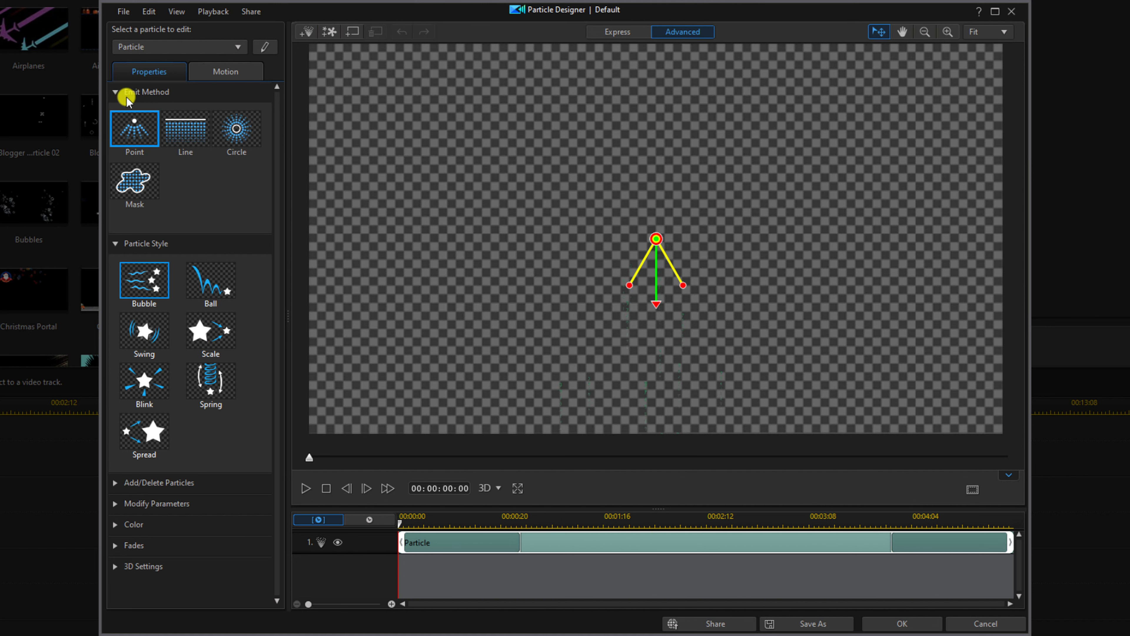
left_click(183, 139)
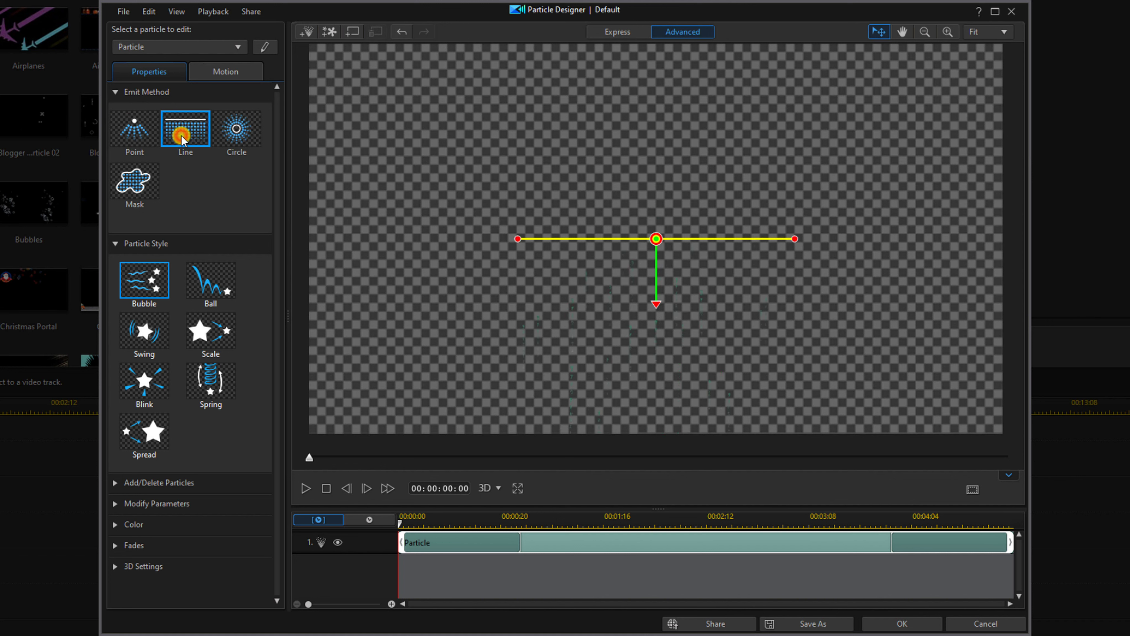
left_click(212, 332)
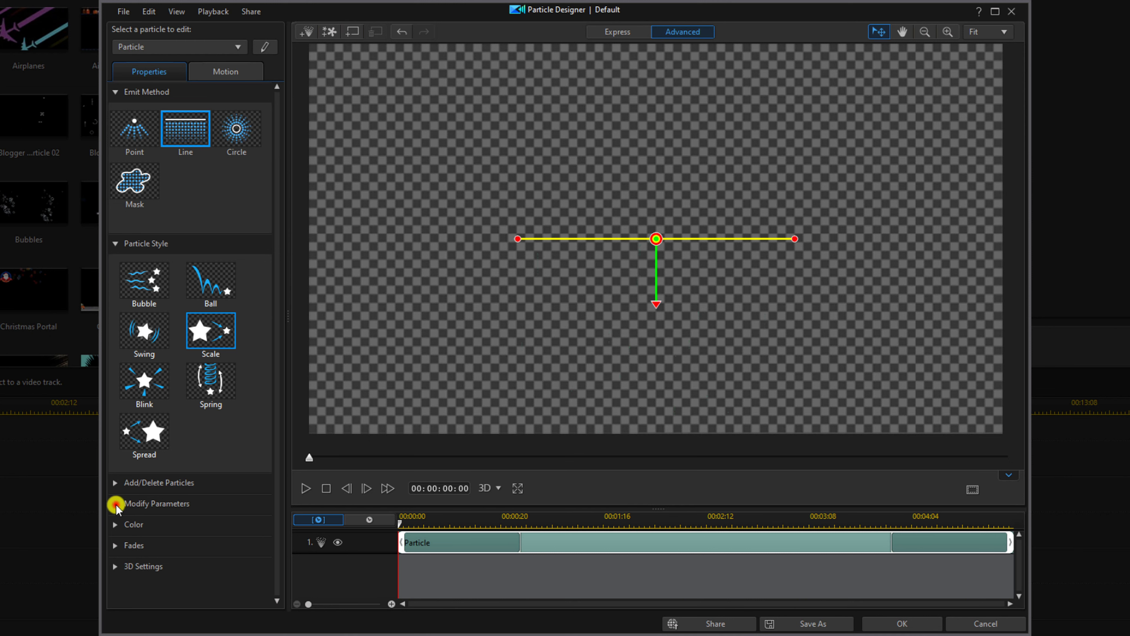
Step: Under Modify Parameters, enter Emit rate 30, Max count 200, Speed 35 and Speed variation 800
left_click(117, 504)
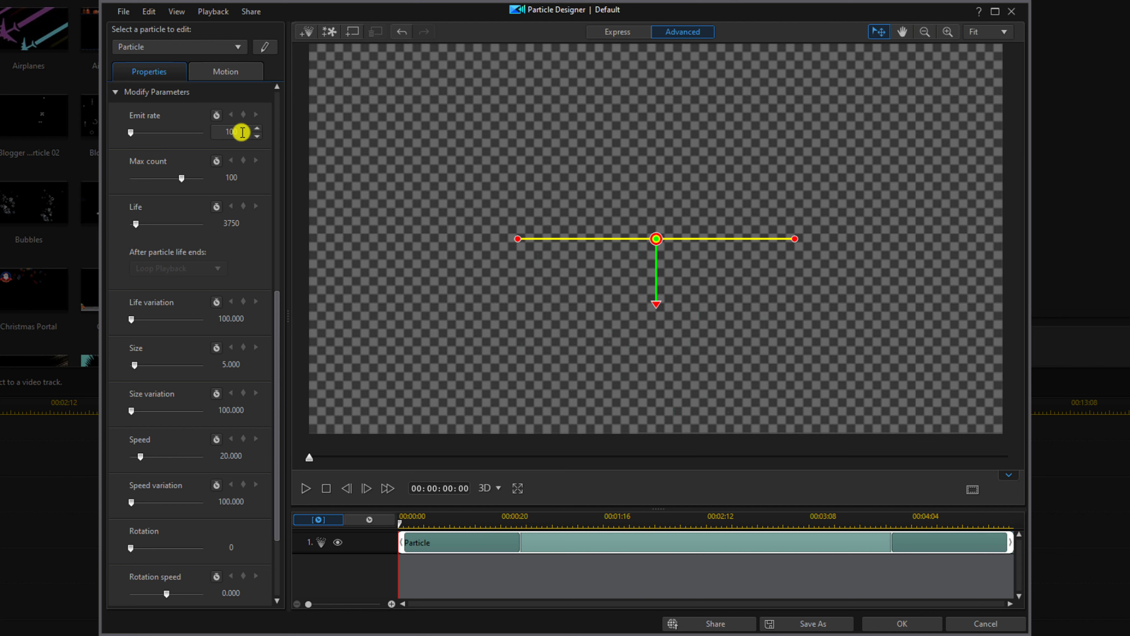
double_click(241, 132)
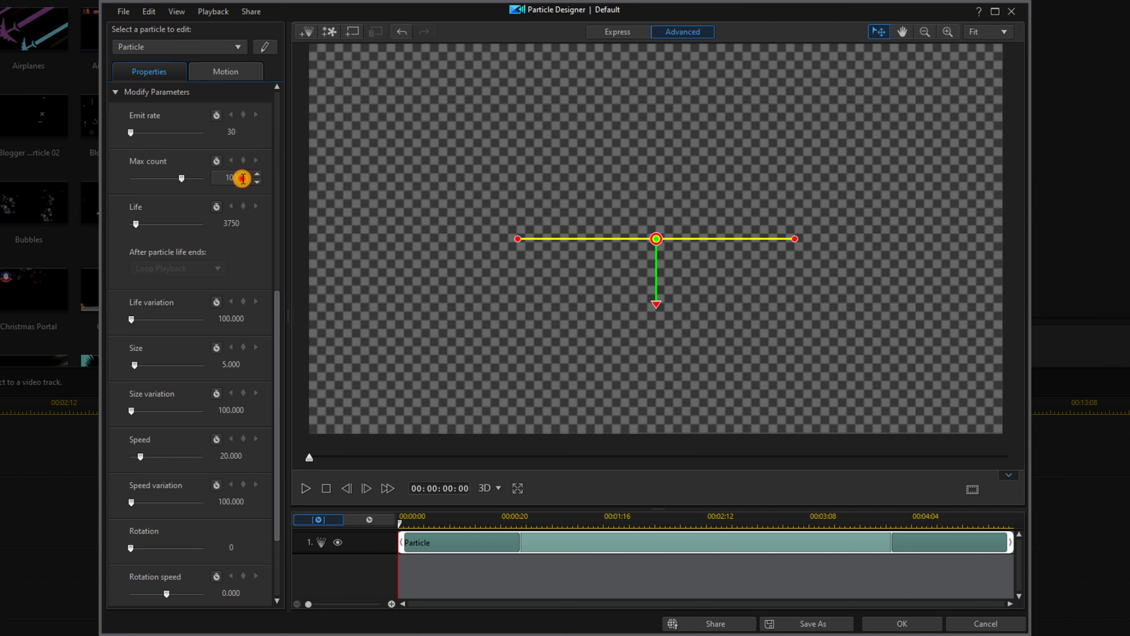
double_click(242, 178)
type("2")
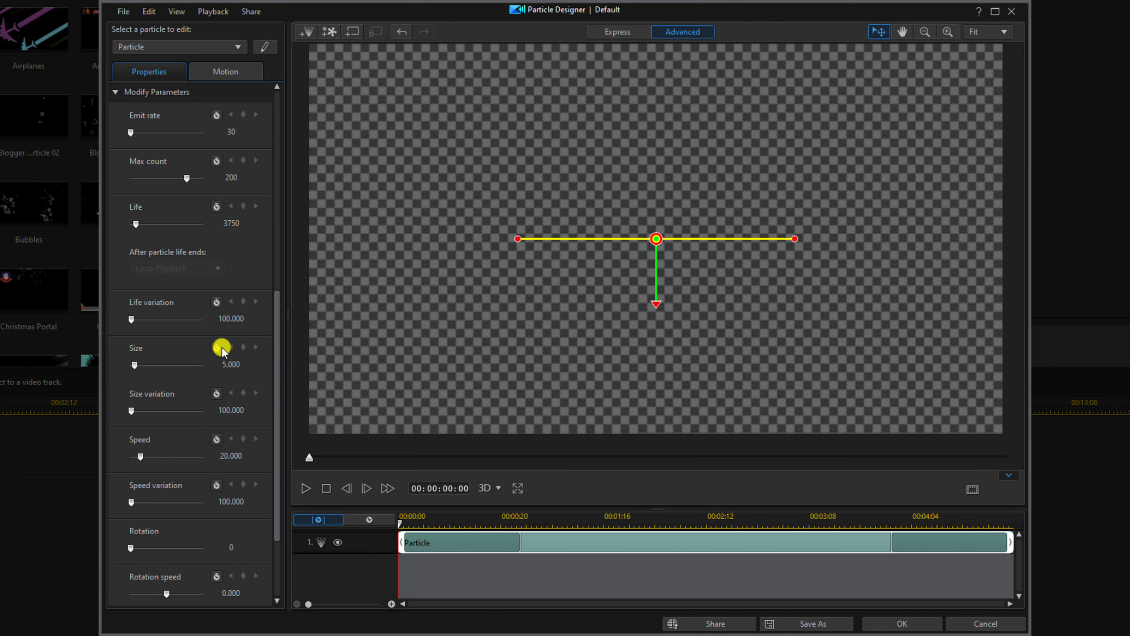
double_click(228, 455)
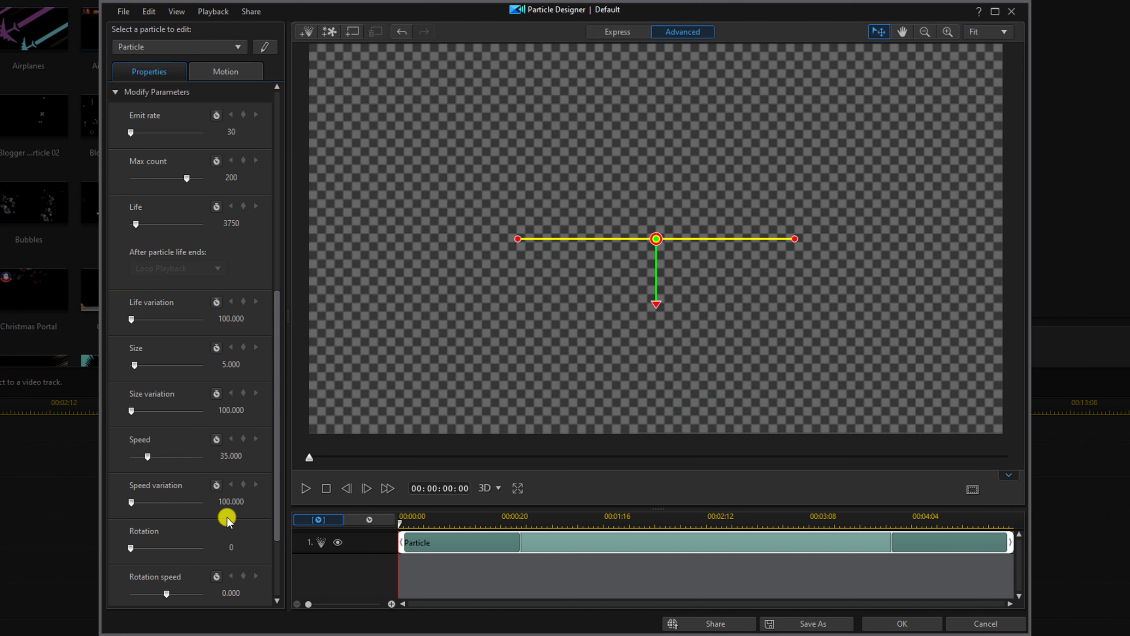
left_click(231, 500)
left_click_drag(231, 500, 211, 503)
left_click(118, 92)
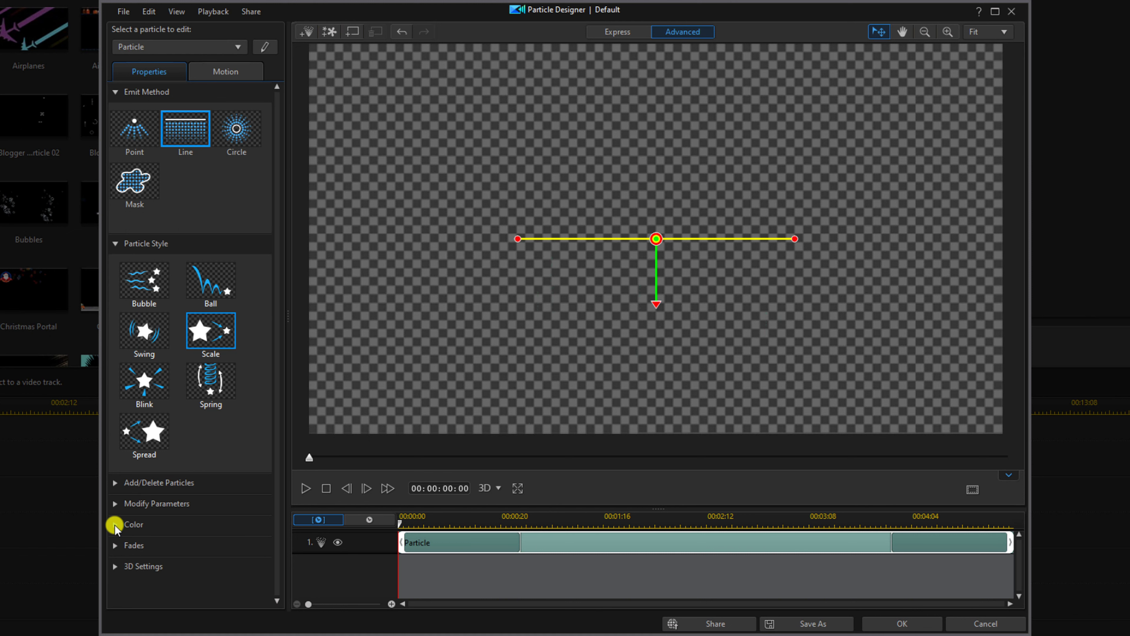
Step: Enable particle colour and set it to pure green
left_click(114, 525)
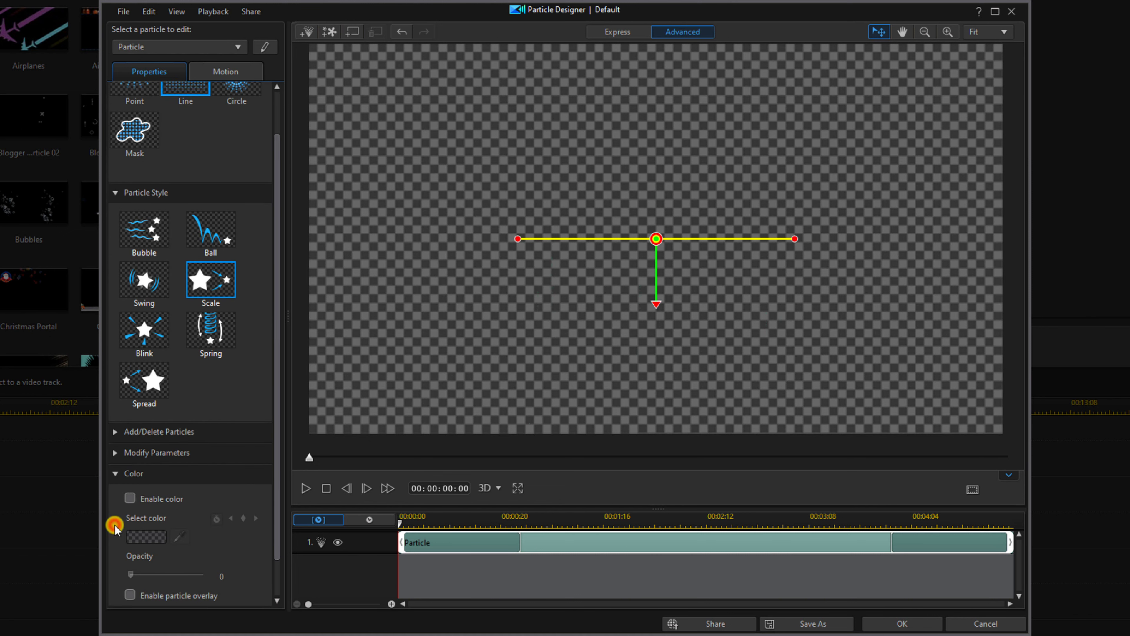
left_click(127, 501)
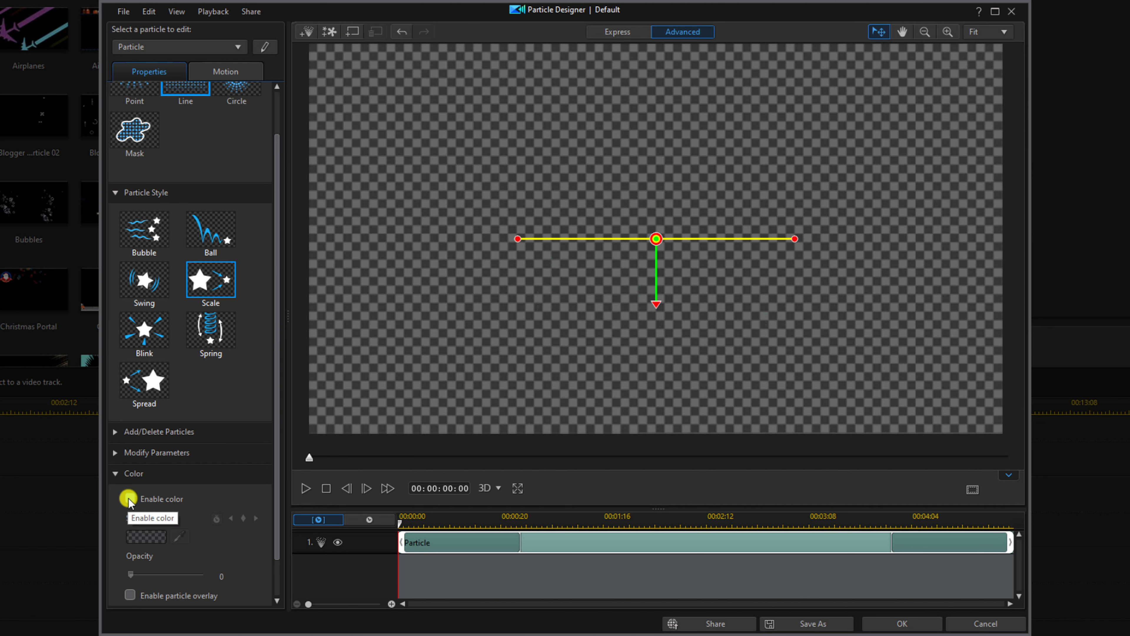
left_click(128, 499)
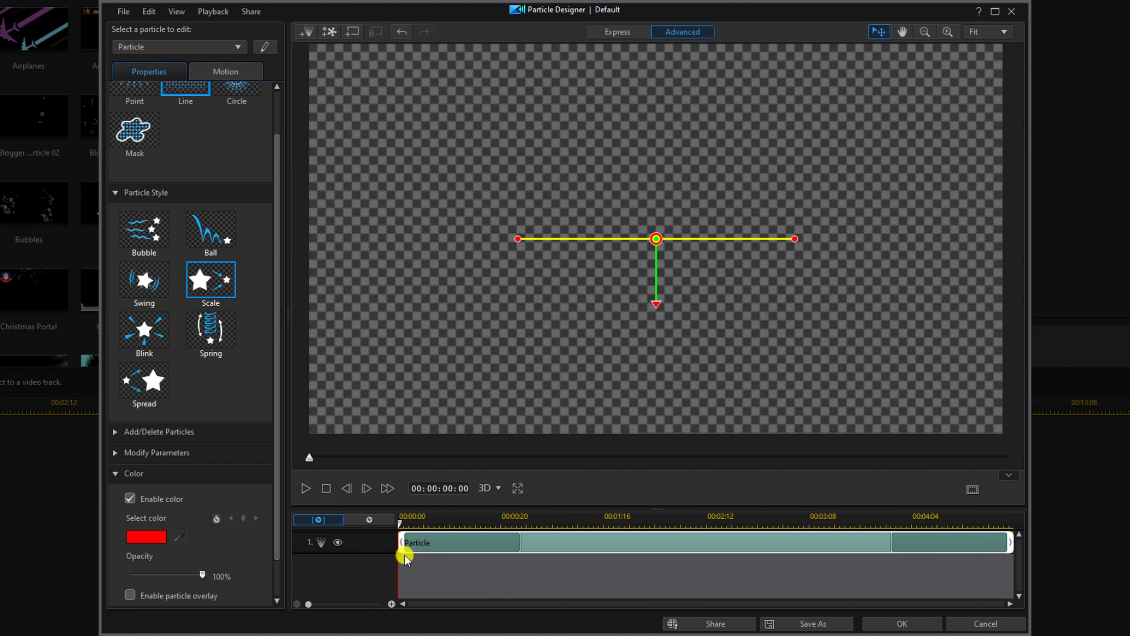
left_click(145, 536)
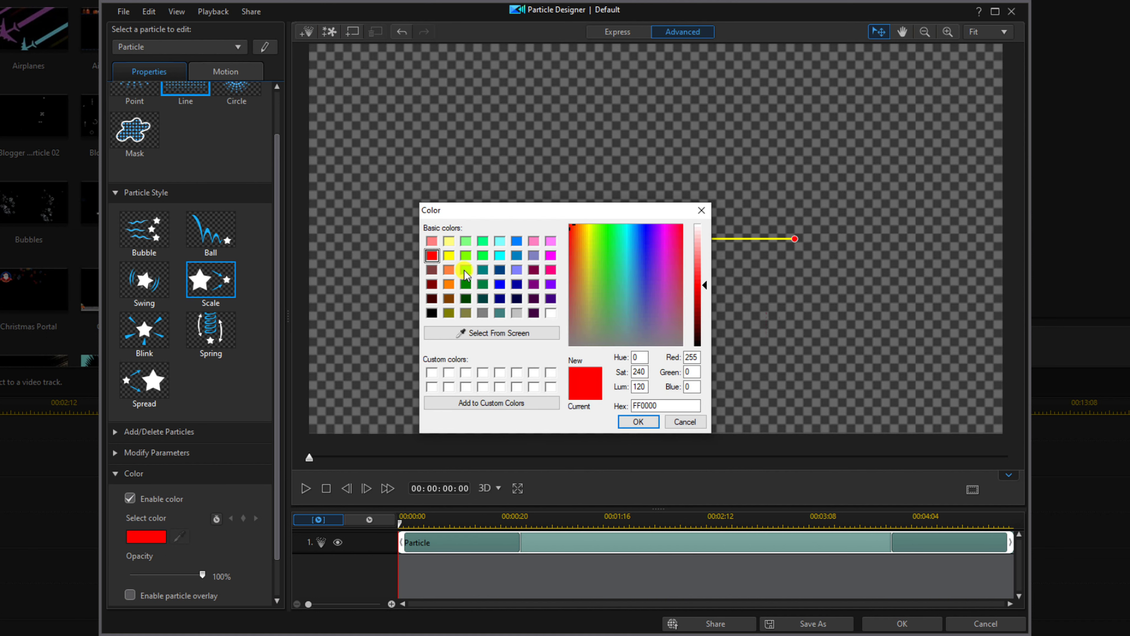
left_click(466, 270)
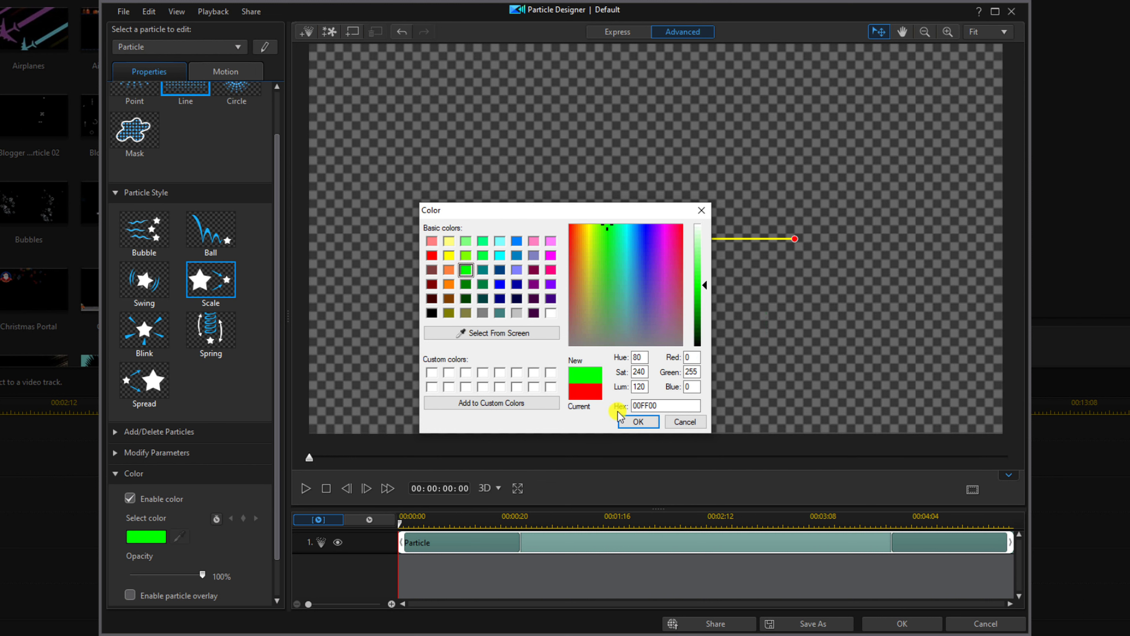
left_click(631, 421)
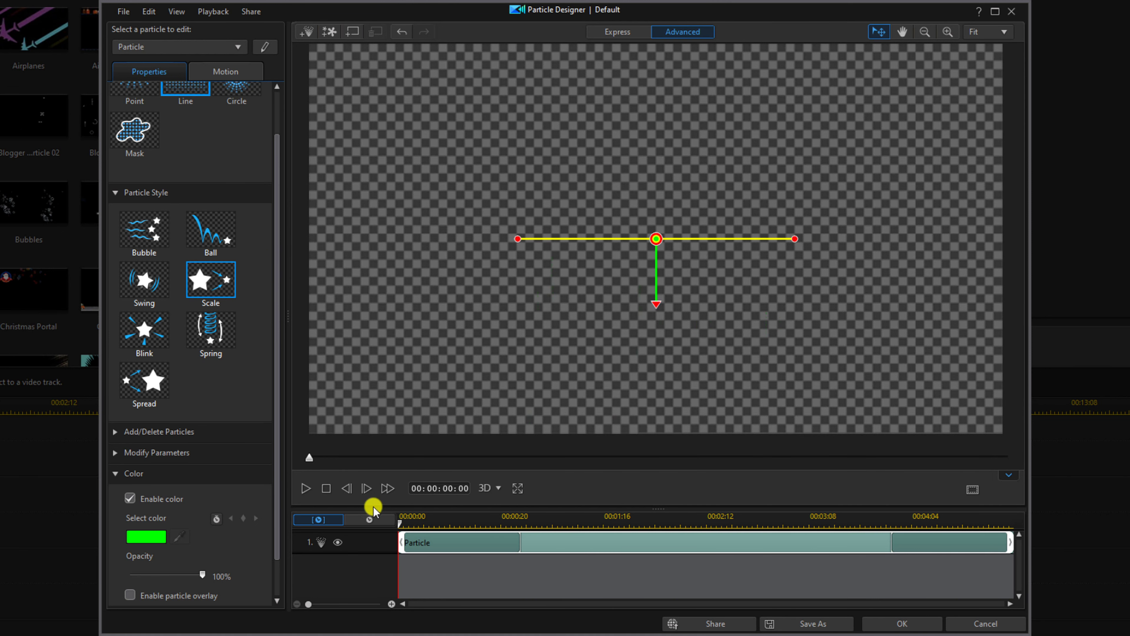
Step: Add a colour keyframe at 00:00:05:00 that turns the particles white
left_click(216, 518)
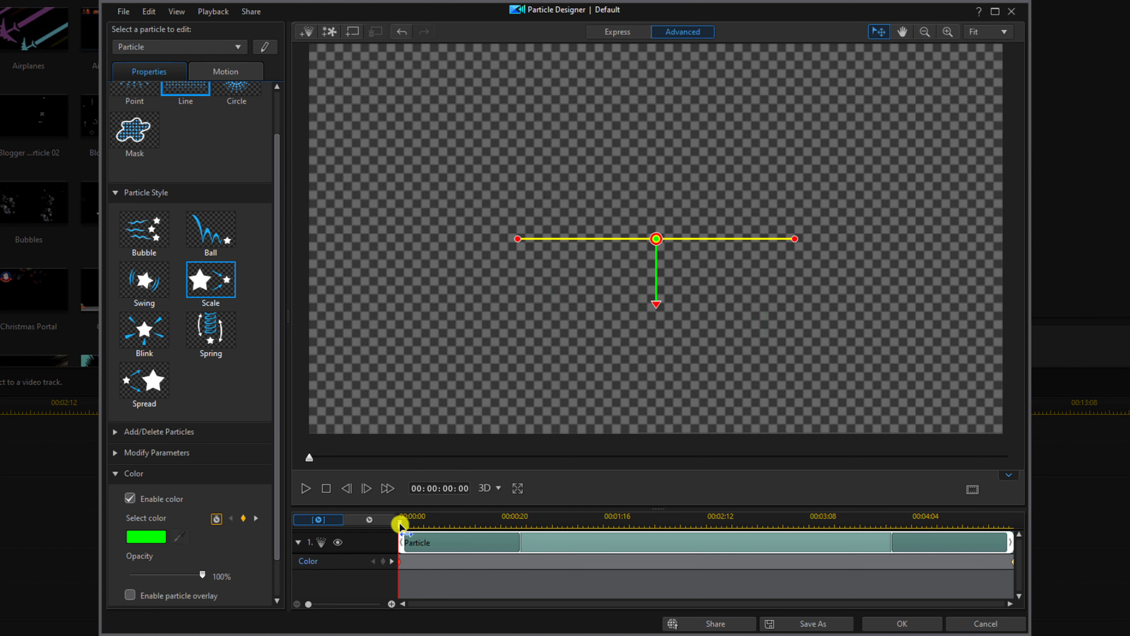
left_click_drag(399, 524, 1047, 520)
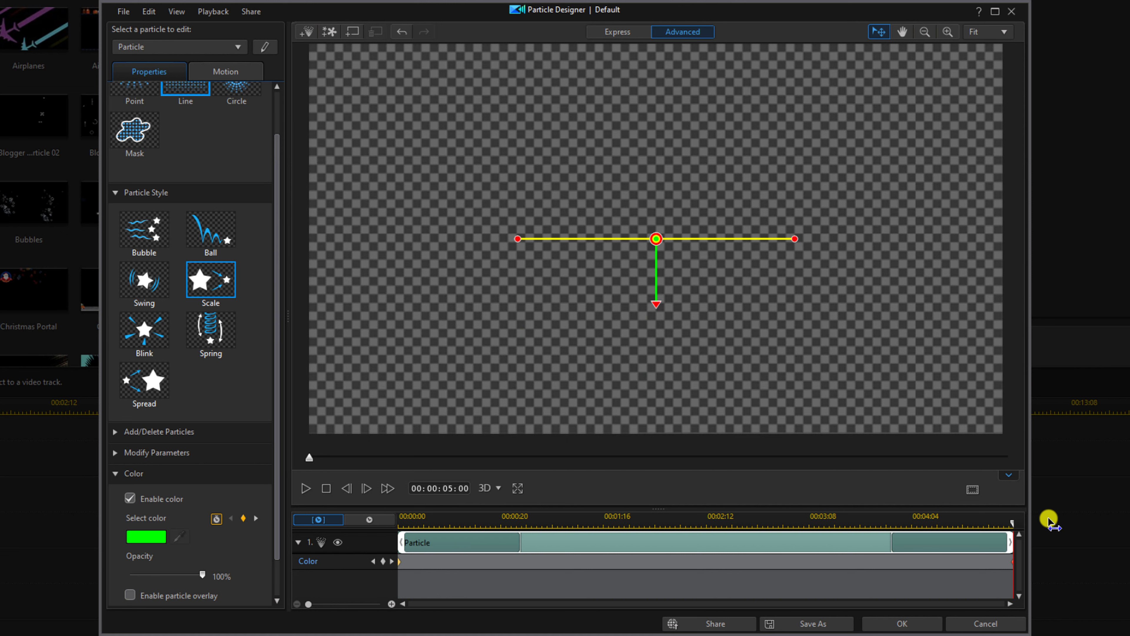
left_click(147, 537)
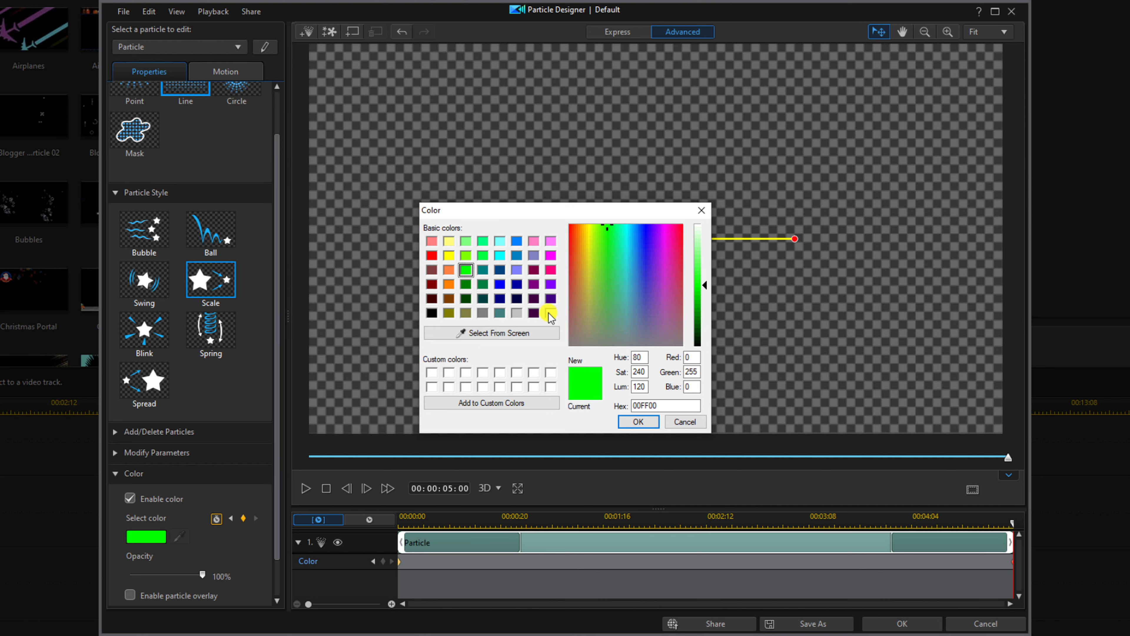
left_click(552, 314)
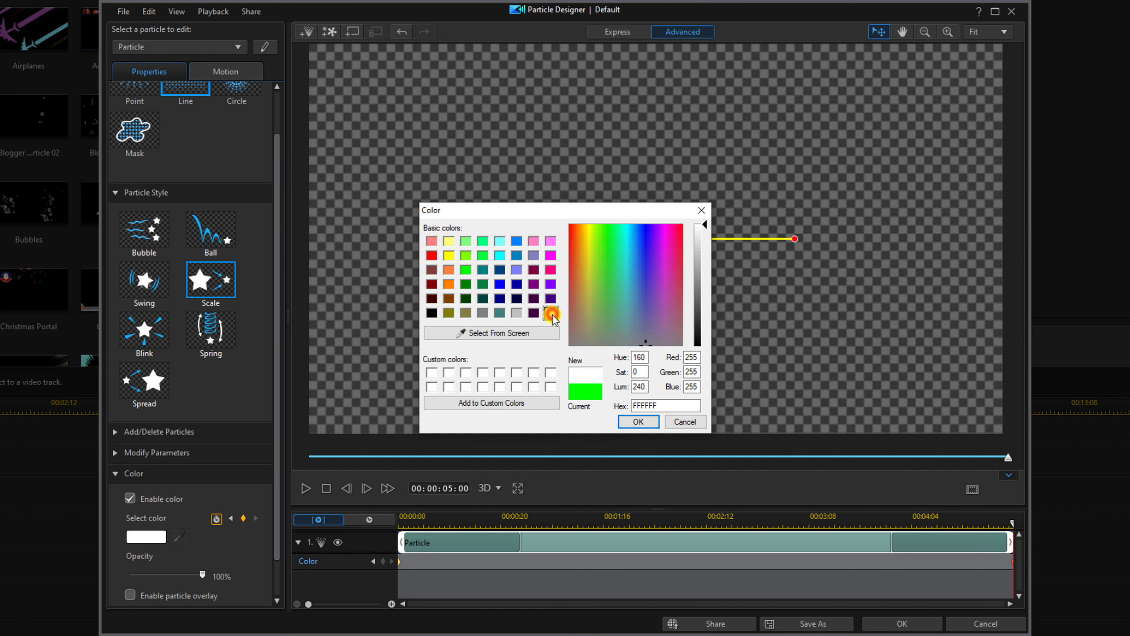
left_click(629, 421)
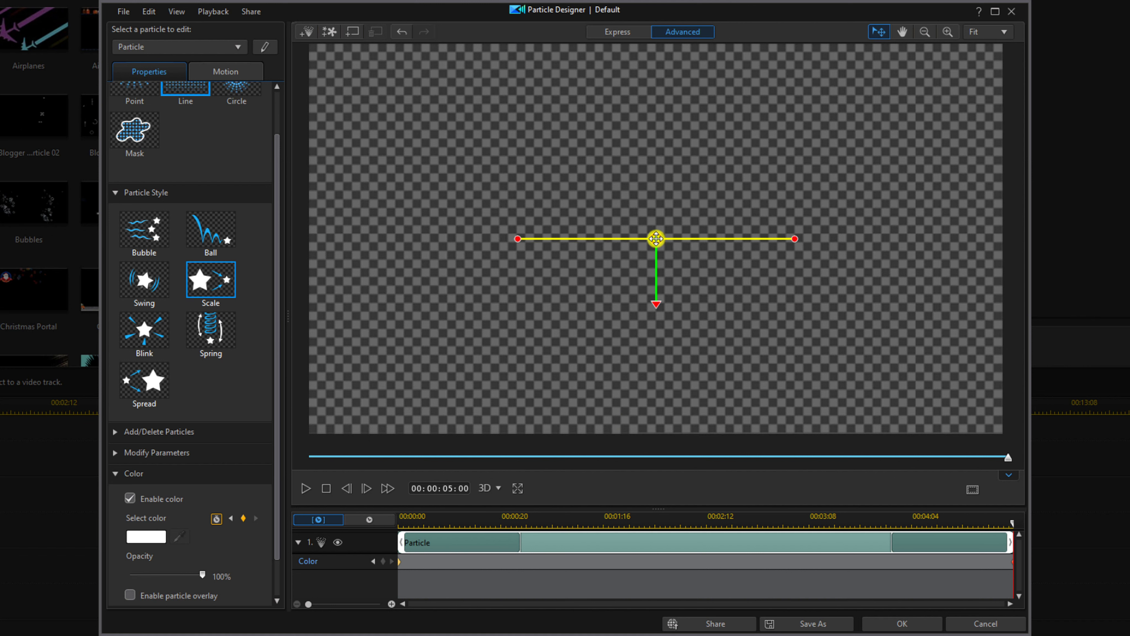
Step: Move the emitter line to the canvas top edge, zoom to 75%, and nudge it slightly left
left_click_drag(656, 239, 449, 45)
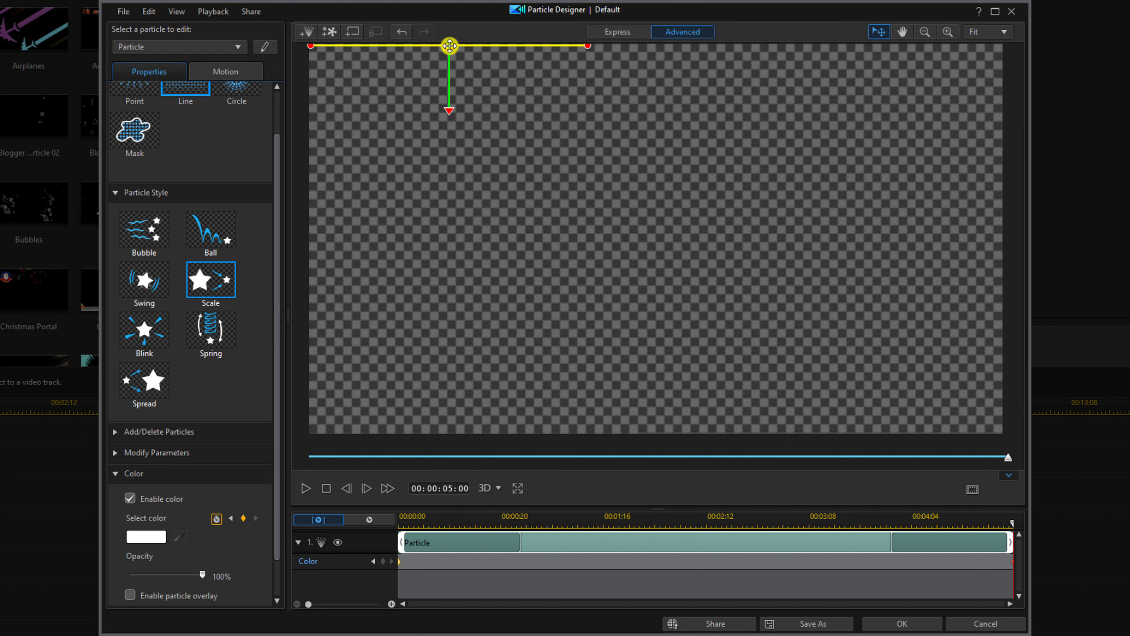
left_click_drag(449, 46, 449, 46)
left_click(1004, 31)
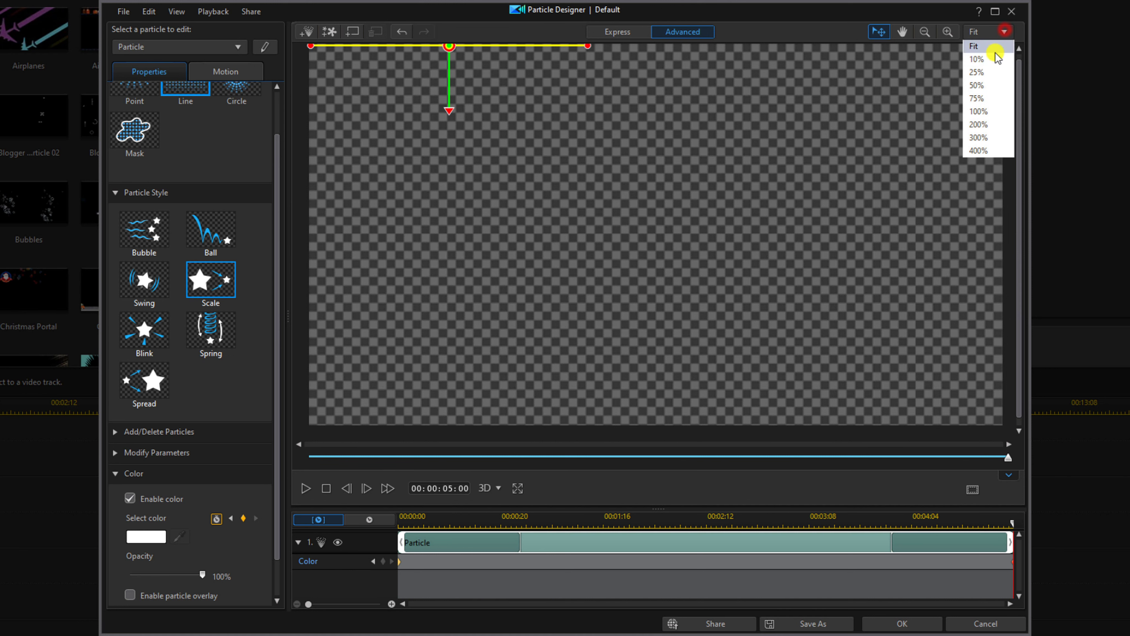
left_click(987, 100)
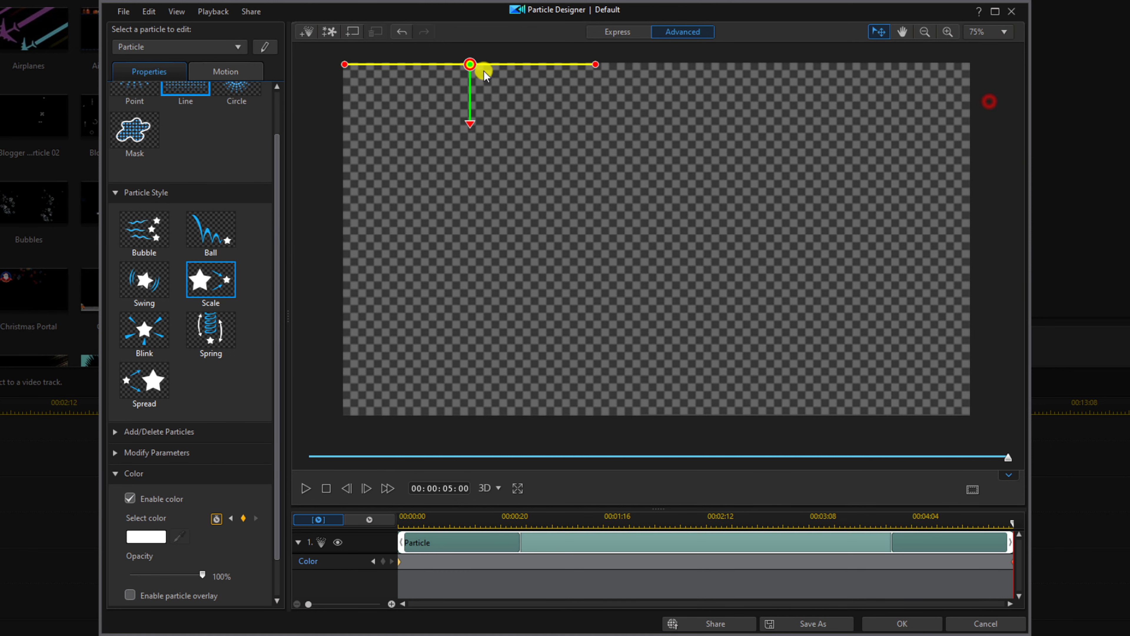
left_click_drag(470, 64, 467, 64)
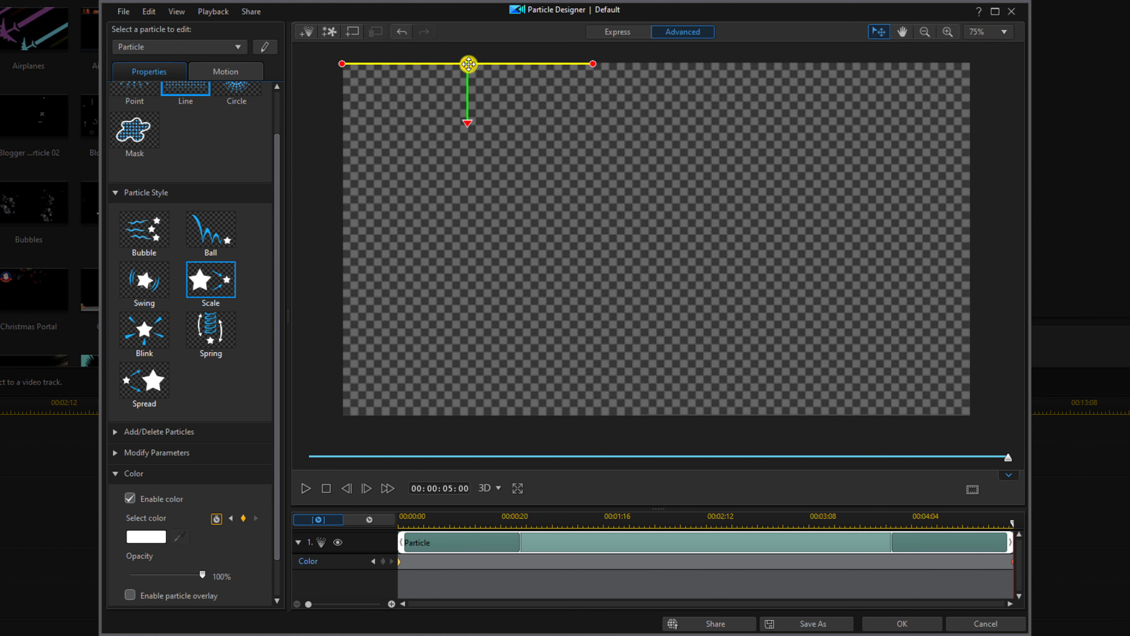
Step: Add another Code.png particle layer and change its colour to green
left_click(305, 36)
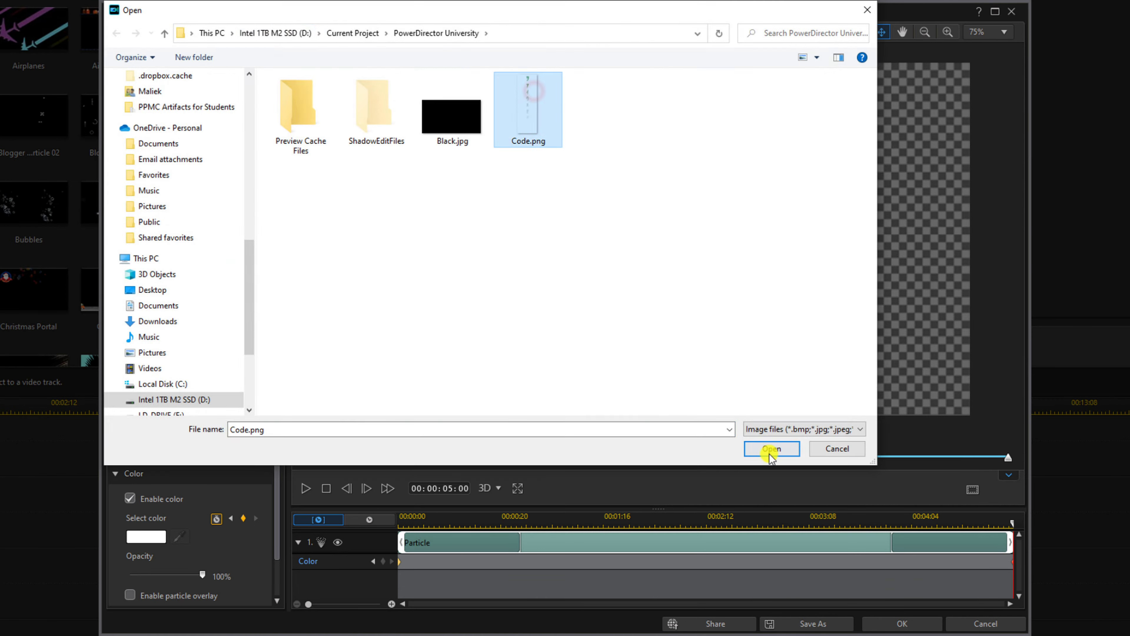
left_click(769, 449)
scroll(191, 311, "down", 5)
left_click(244, 95)
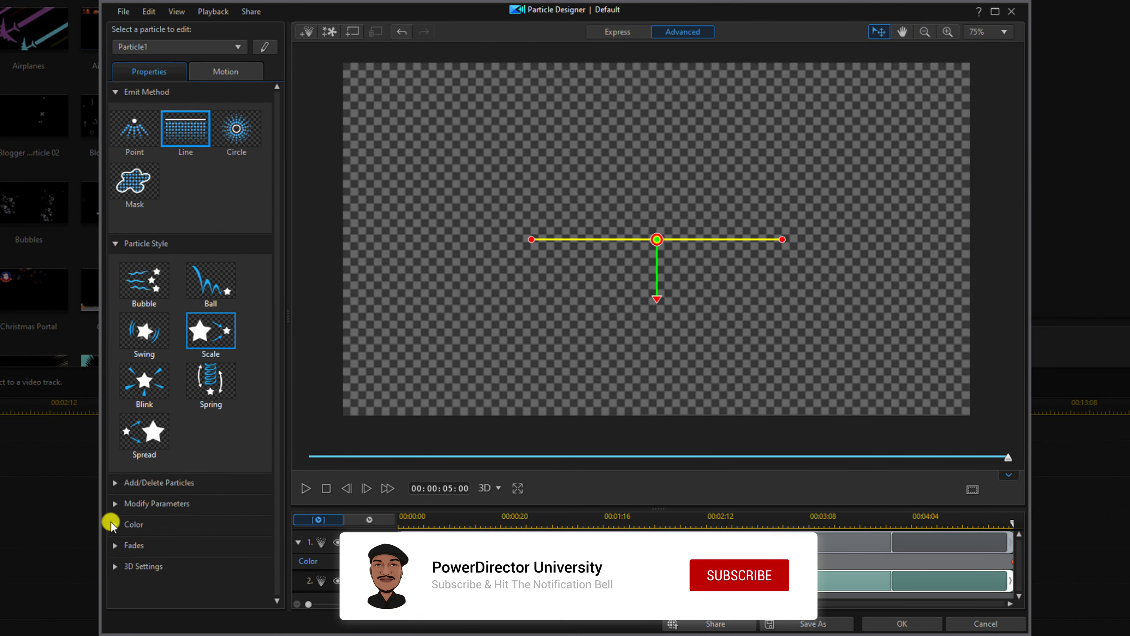
left_click(116, 522)
left_click(146, 536)
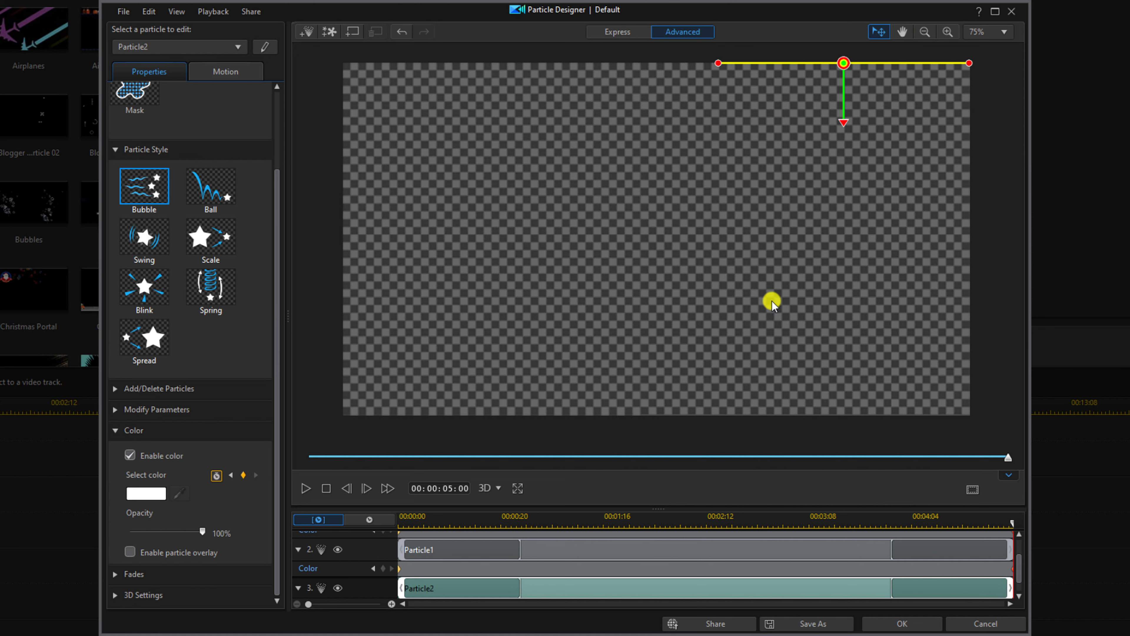
Step: Save the particle design as the custom template 'Matrix Raining Code'
left_click(897, 624)
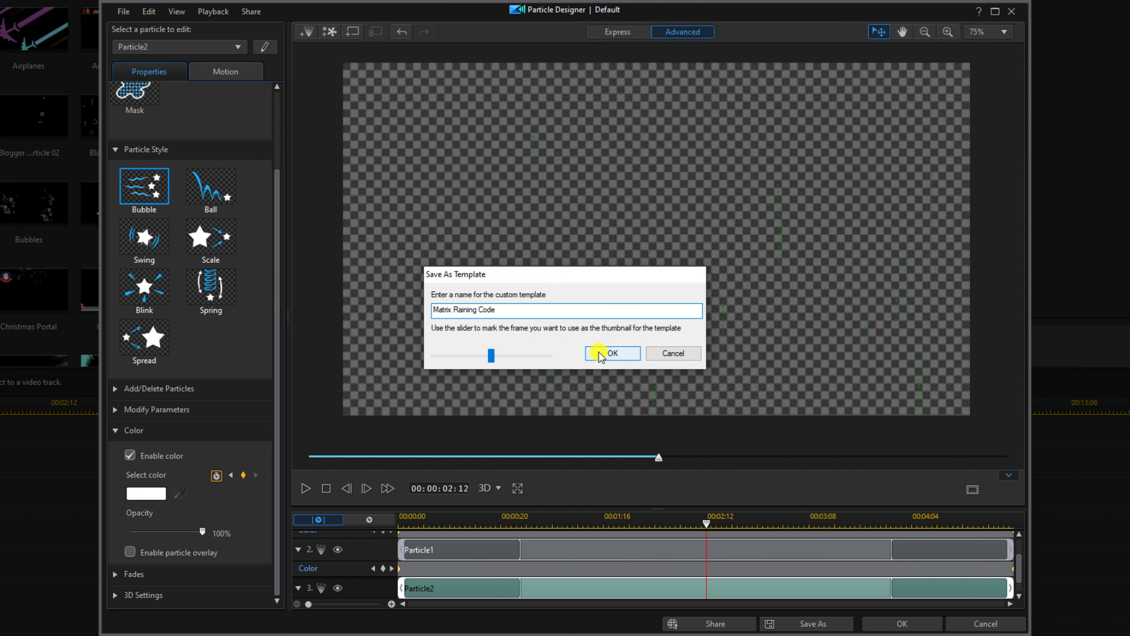
left_click(612, 353)
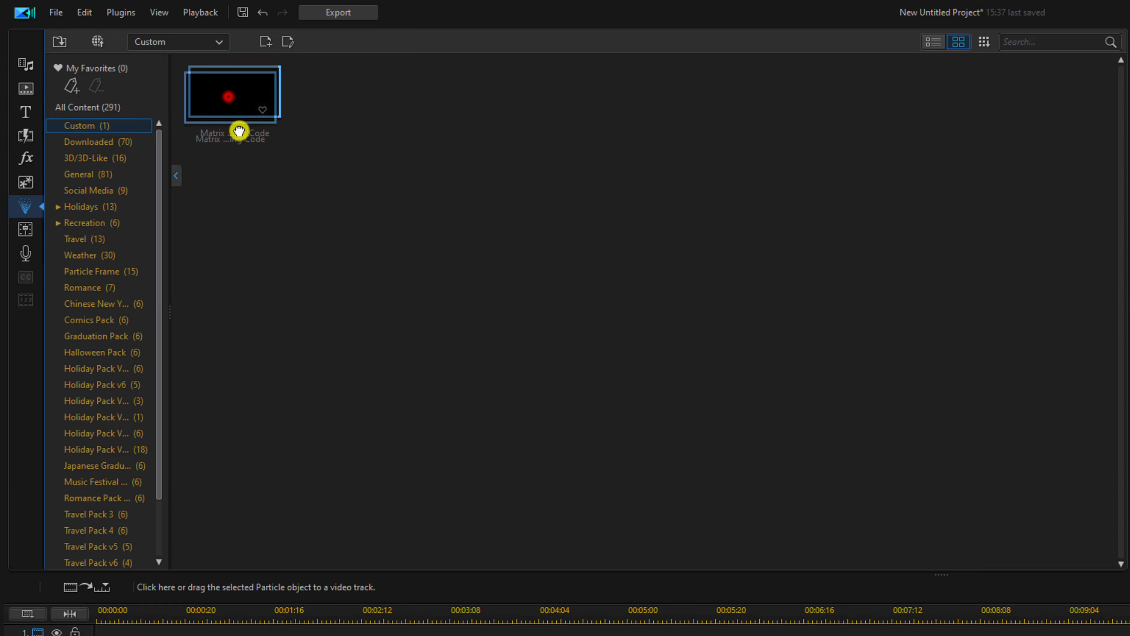
Step: Place the Matrix Raining Code particle on video track 1 and copy the clip
left_click_drag(240, 132, 145, 570)
left_click_drag(146, 400, 53, 491)
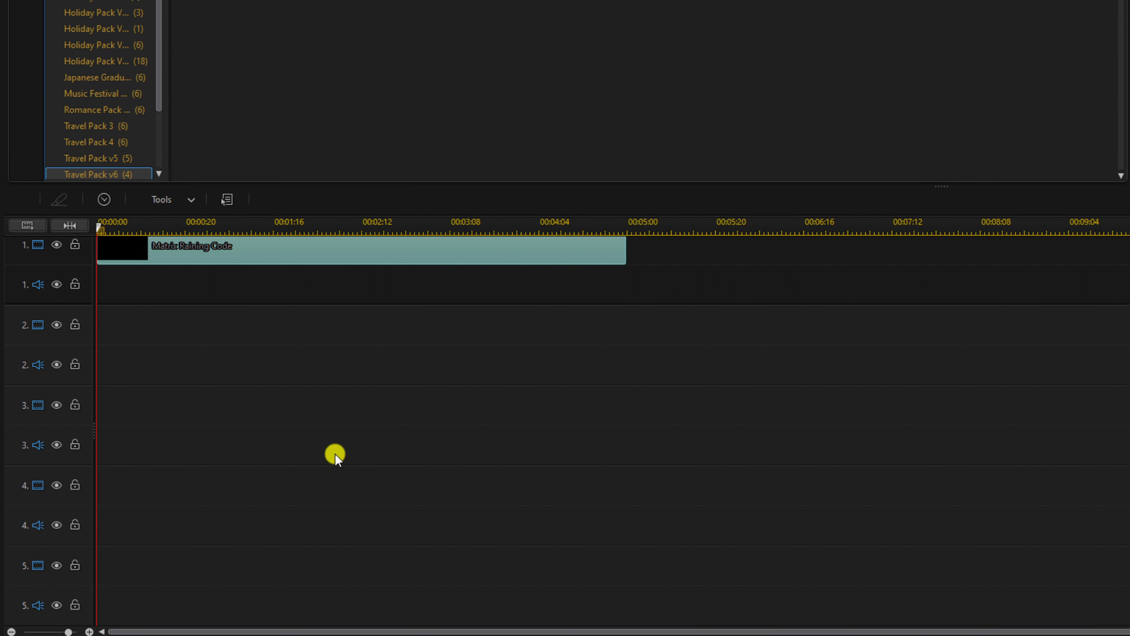
right_click(378, 254)
left_click(419, 281)
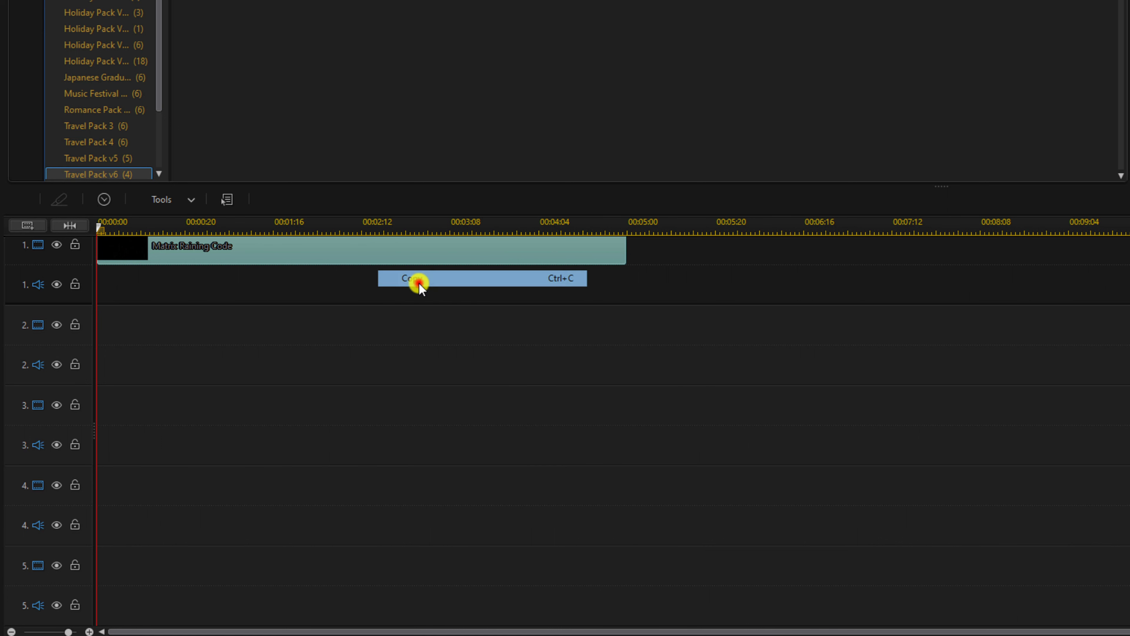
Step: Paste copies of the particle clip onto video tracks 2 and 3
left_click(333, 319)
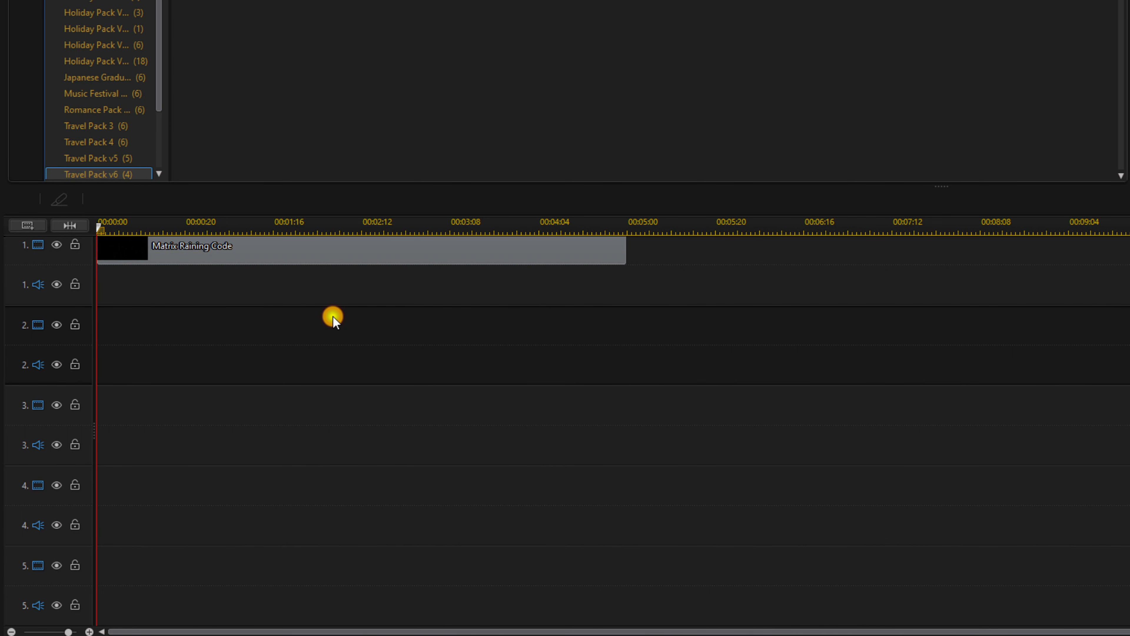
right_click(332, 317)
left_click(369, 325)
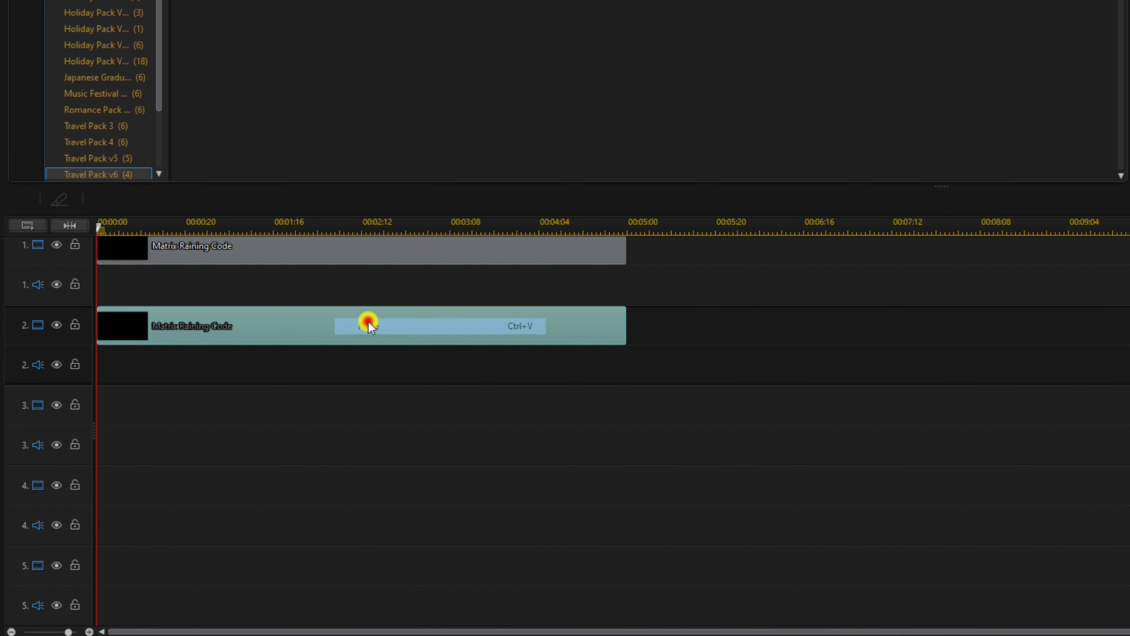
left_click(297, 400)
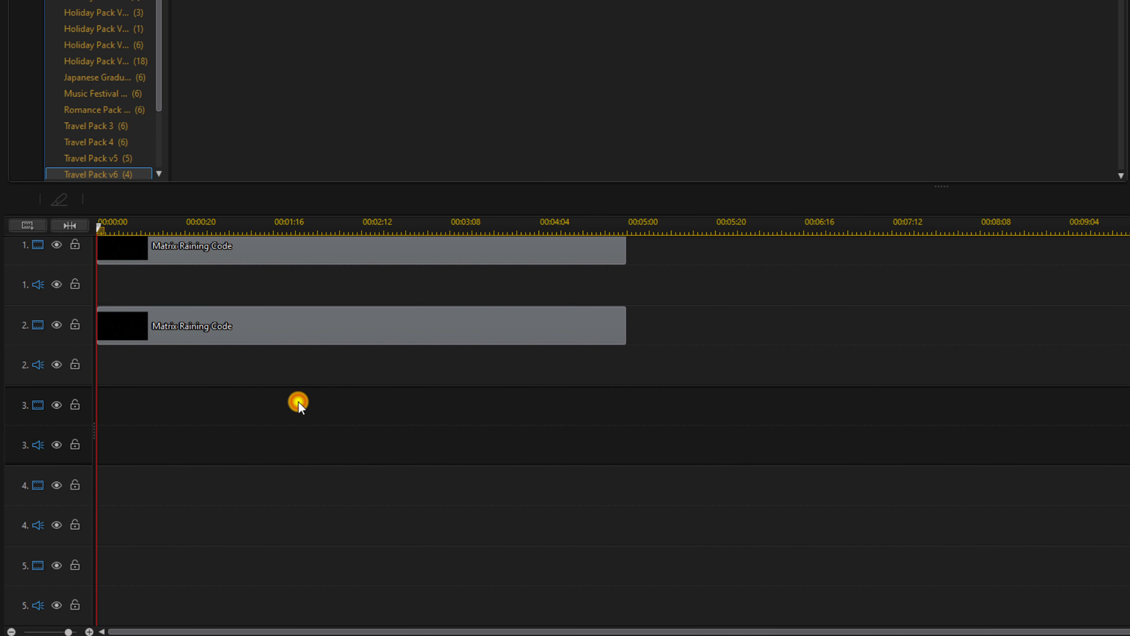
right_click(297, 400)
left_click(359, 145)
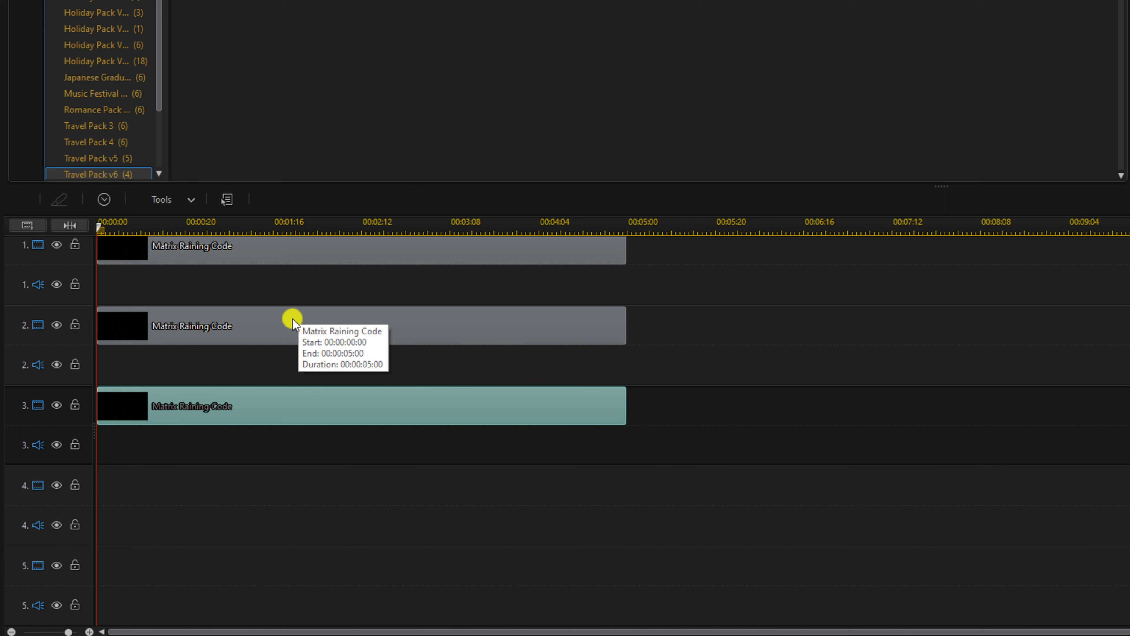
Step: Shift the track 2 and track 3 clips progressively later to stagger them
left_click_drag(285, 324, 397, 328)
left_click_drag(310, 386, 512, 401)
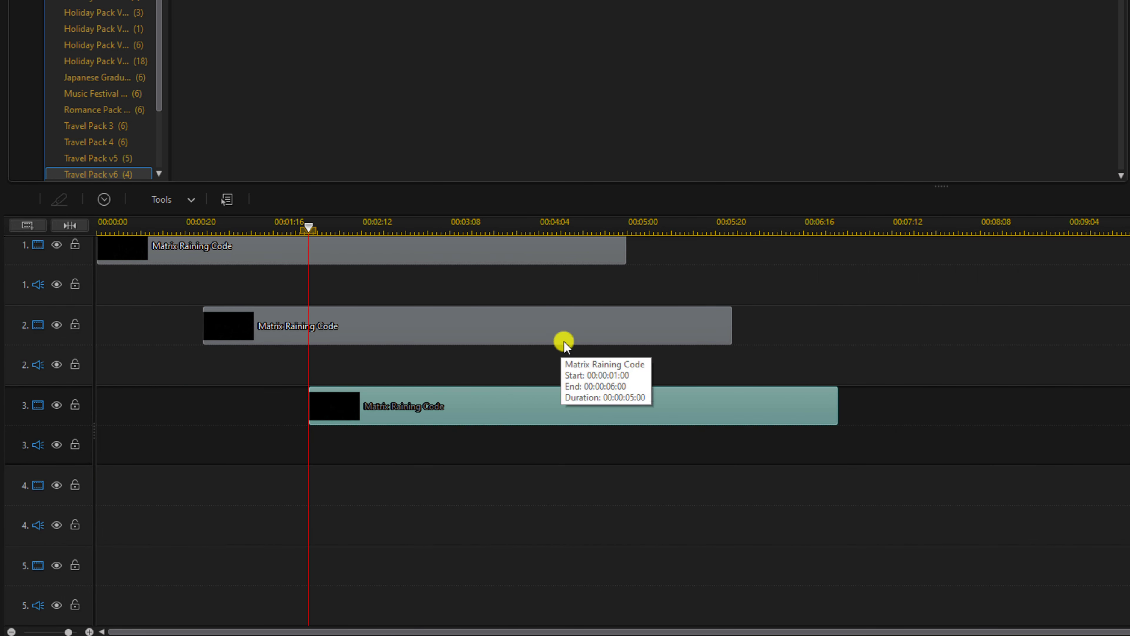
key("End")
left_click(551, 261)
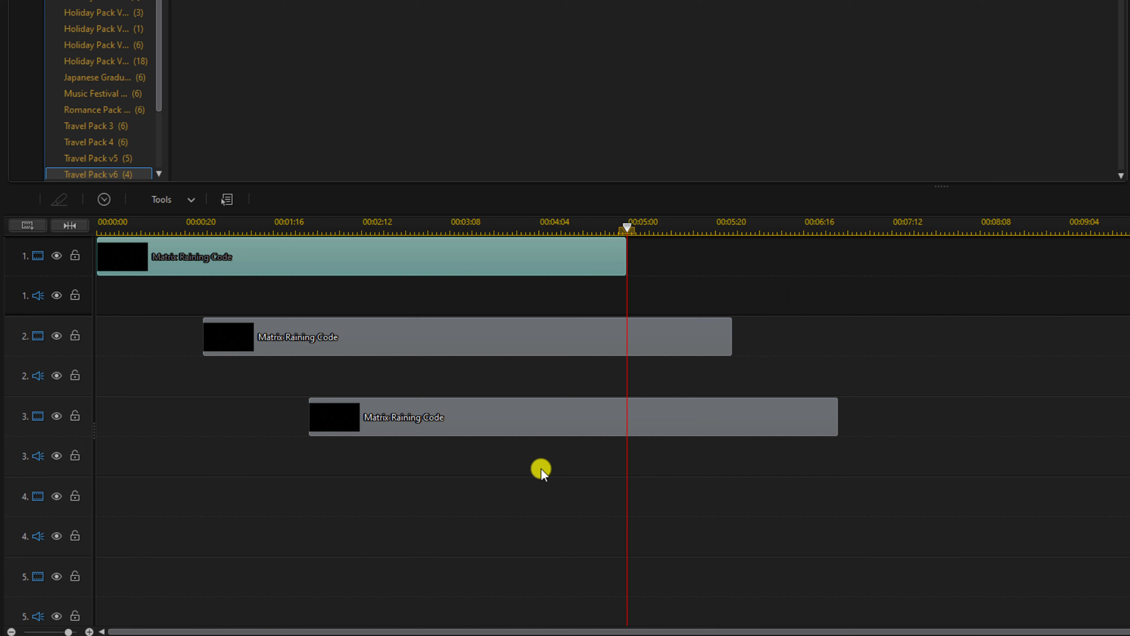
left_click(766, 378)
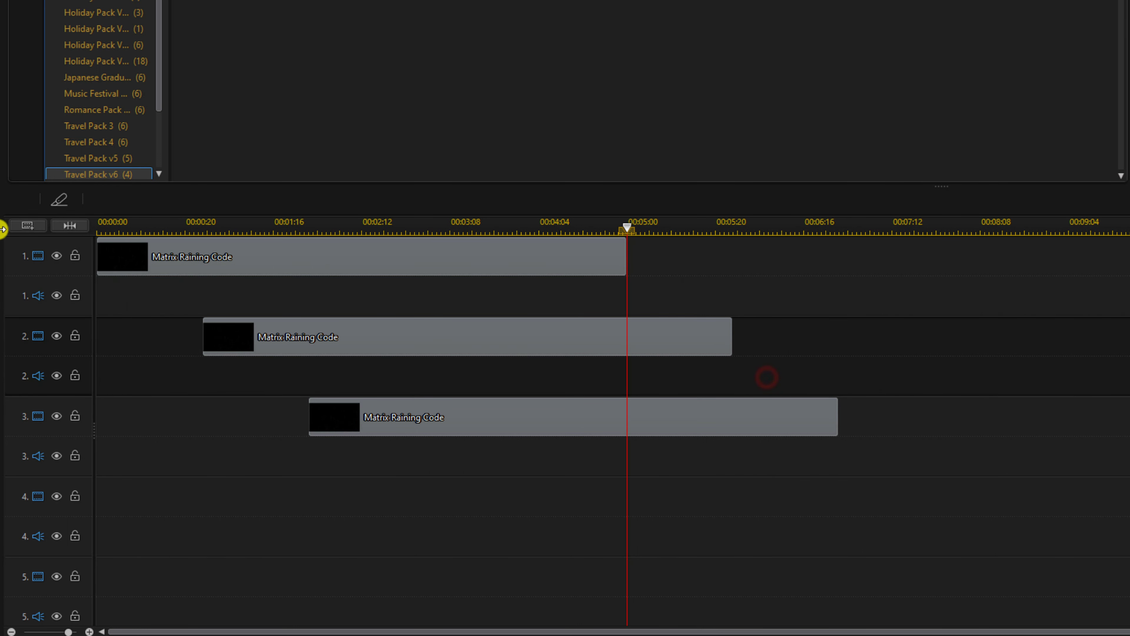
Step: Split tracks 2 and 3 at the 5-second mark, delete their tails, and rewind to 00:00:00
left_click(67, 202)
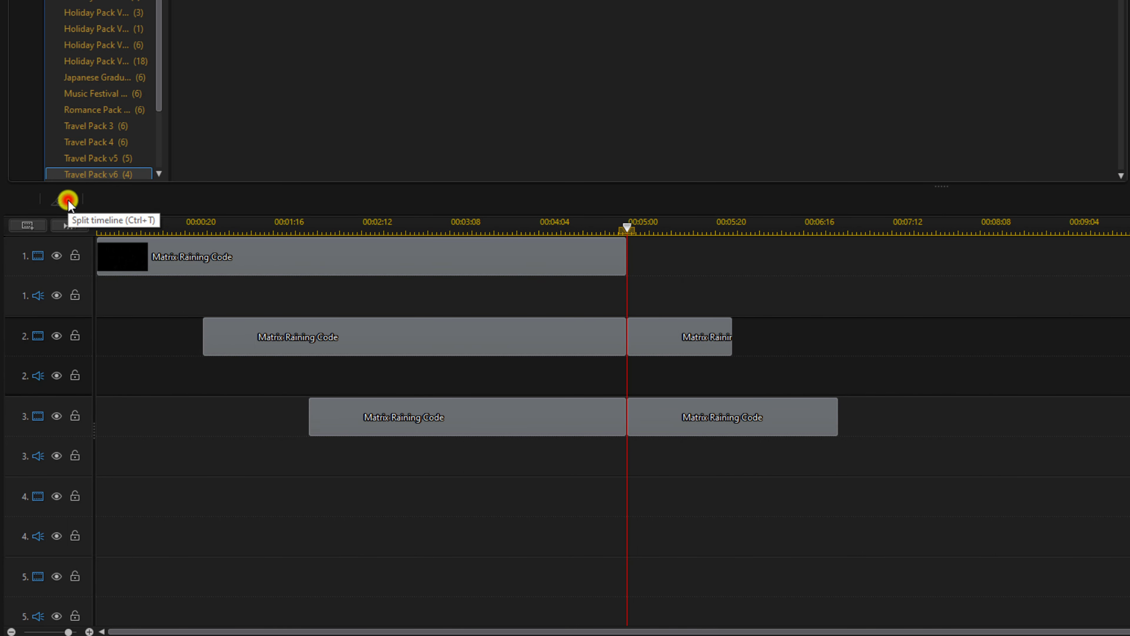
left_click(689, 339)
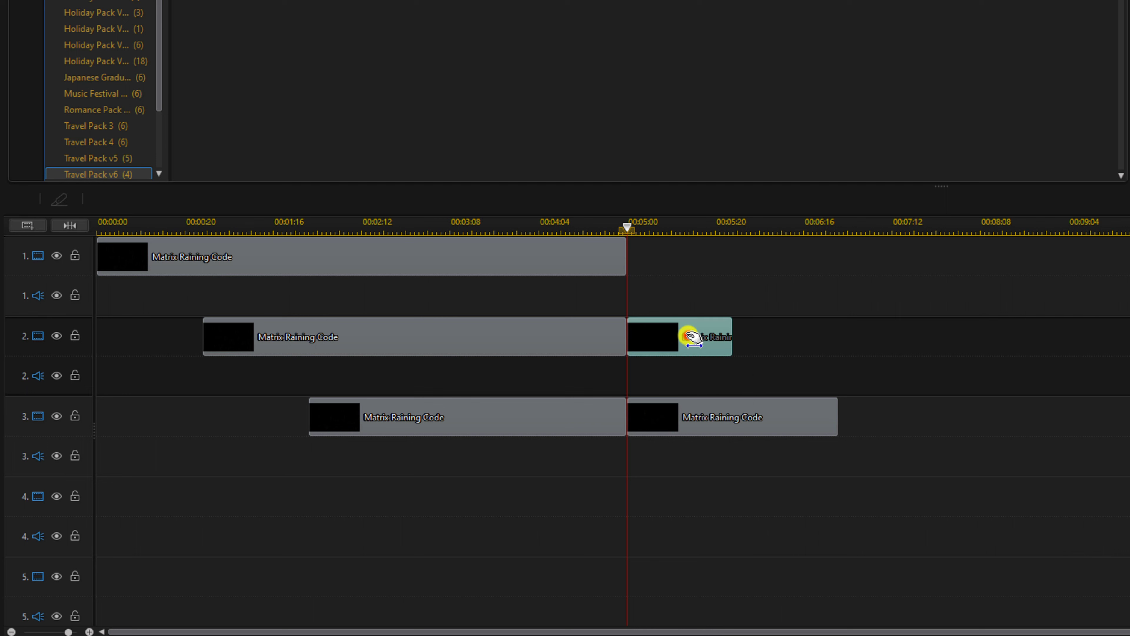
left_click(729, 419, "ctrl")
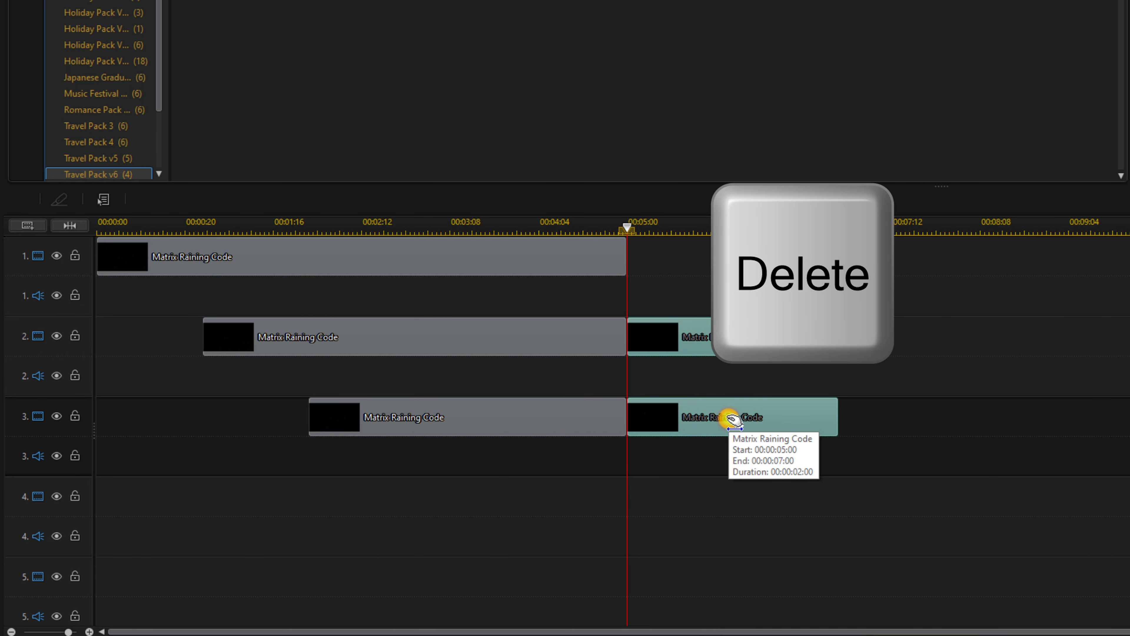
key("Delete")
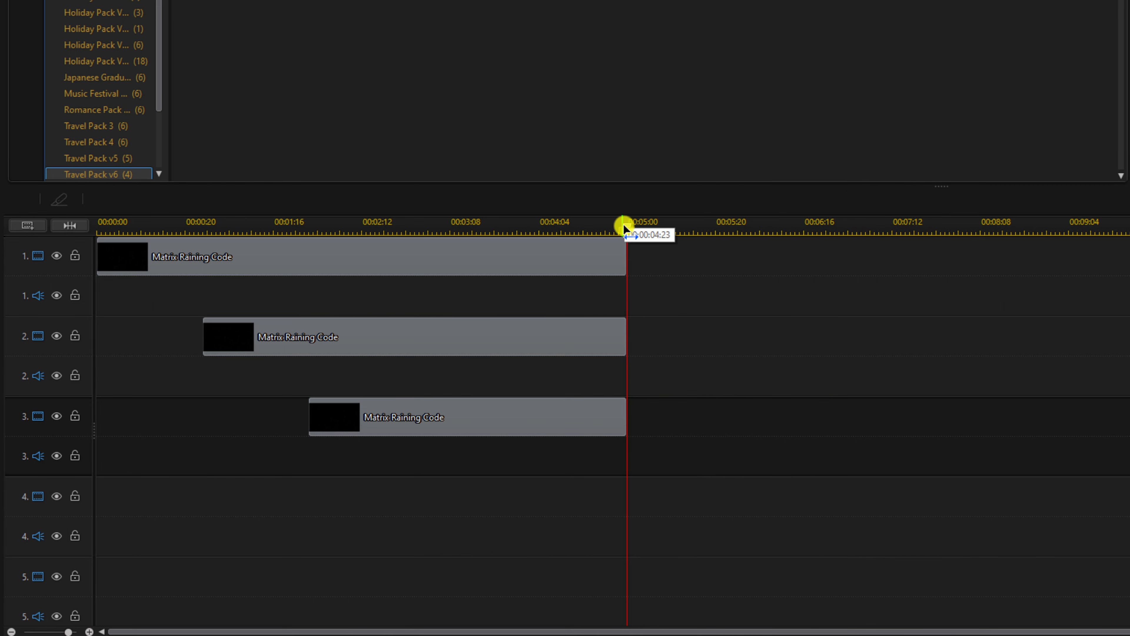
left_click(623, 226)
left_click_drag(623, 226, 98, 227)
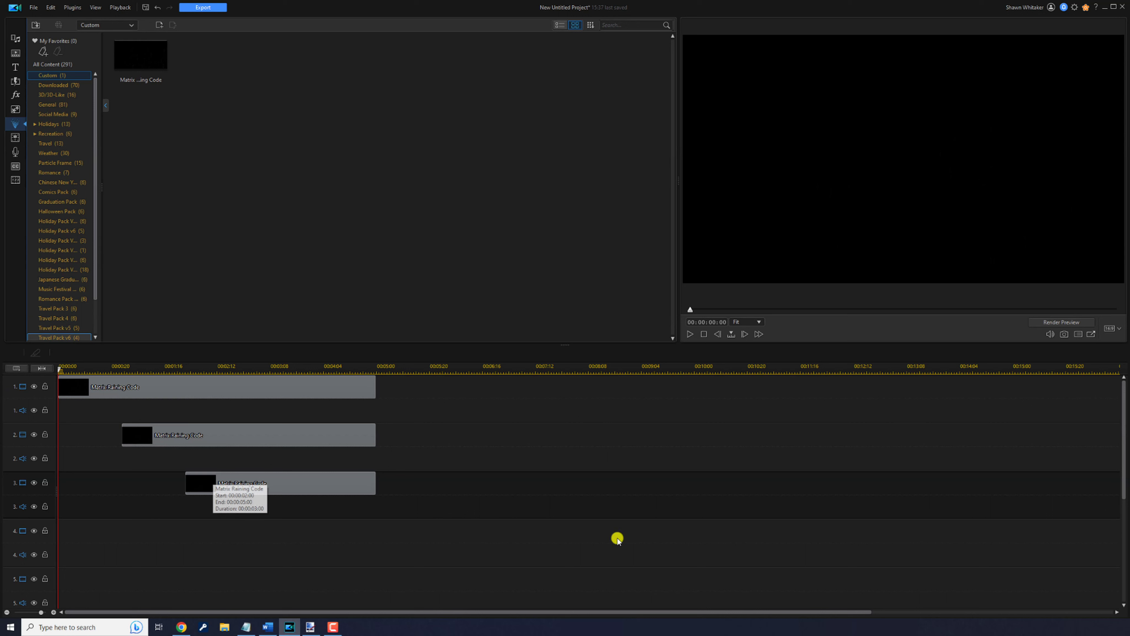
Step: Play the timeline from the start to preview the three-track raining Matrix code
left_click(675, 485)
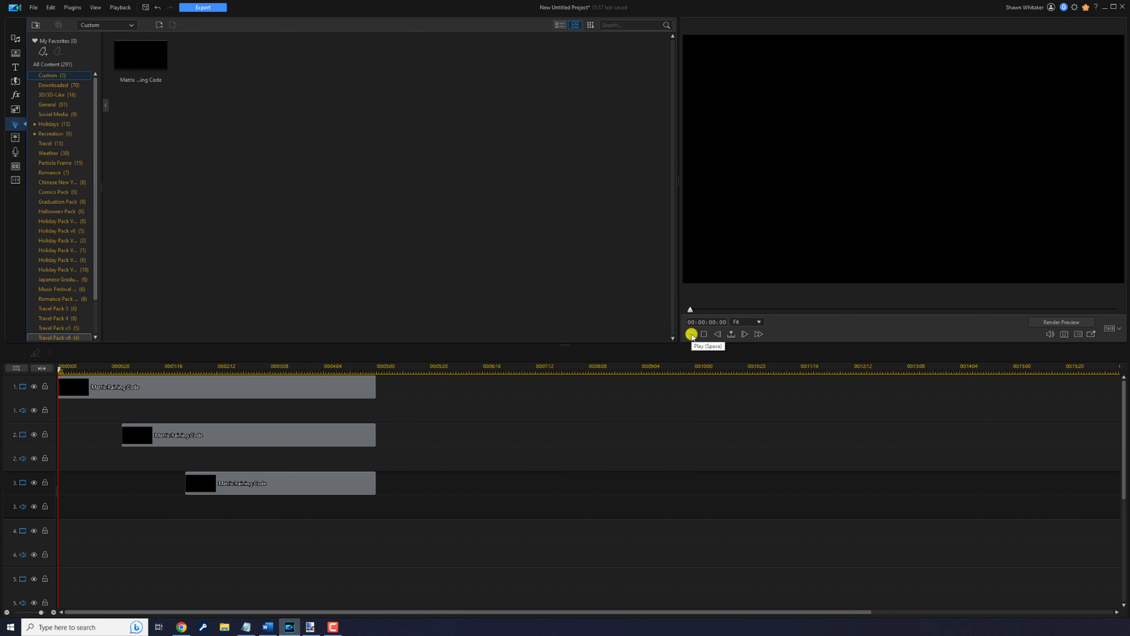
left_click(692, 334)
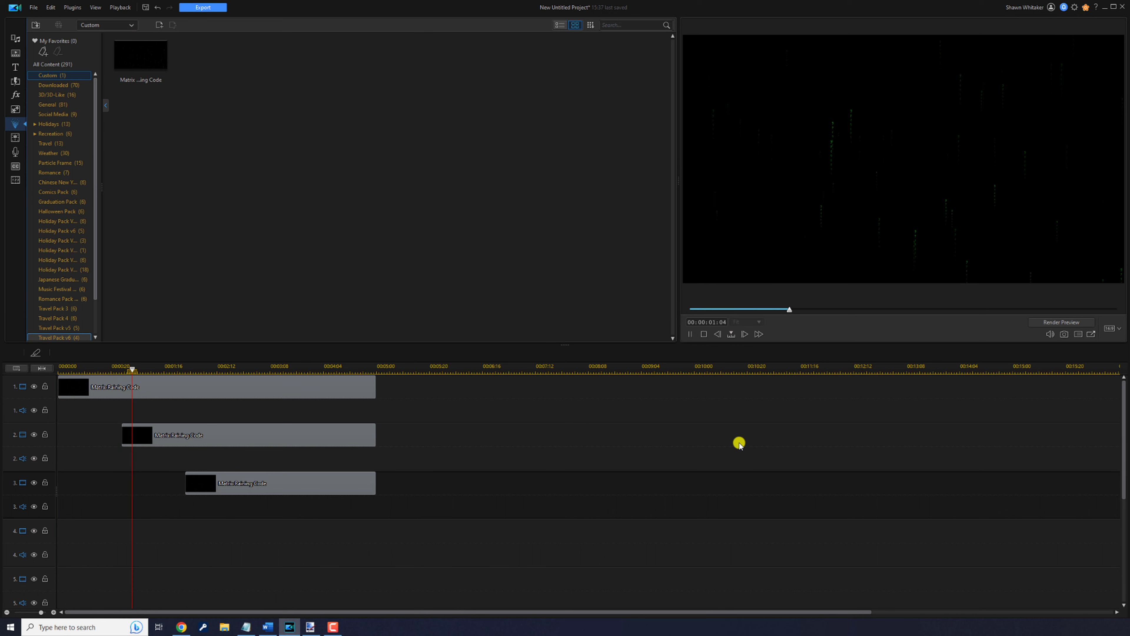